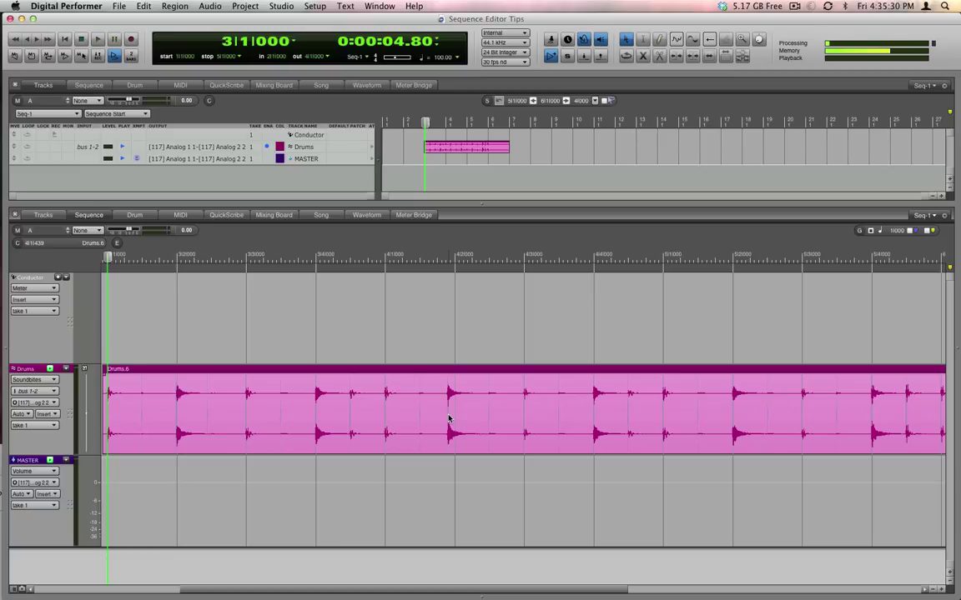
# Audition the drums, mark beat 4|2 and toggle grid snapping.
pyautogui.press('space')
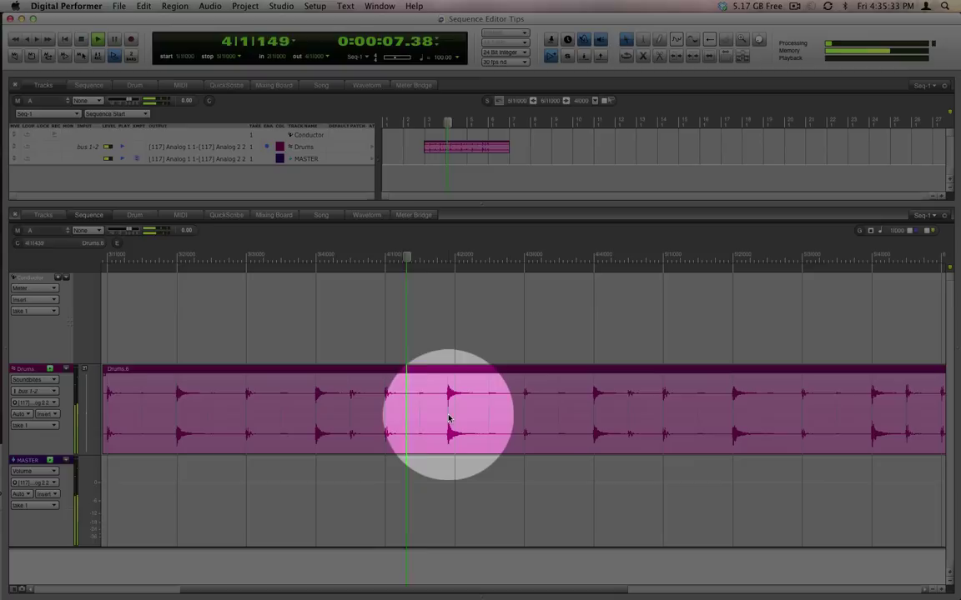
pyautogui.click(449, 418)
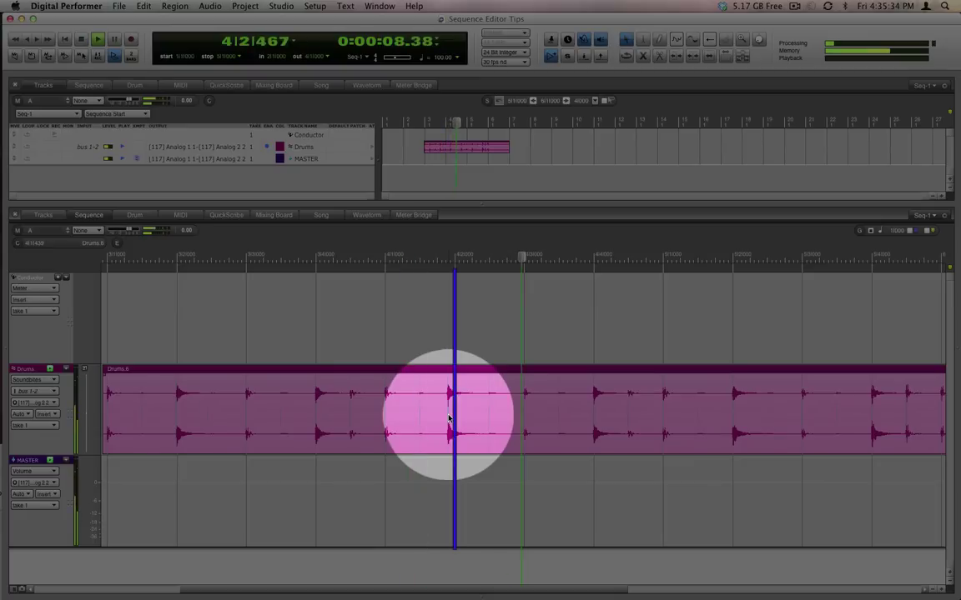
pyautogui.press('space')
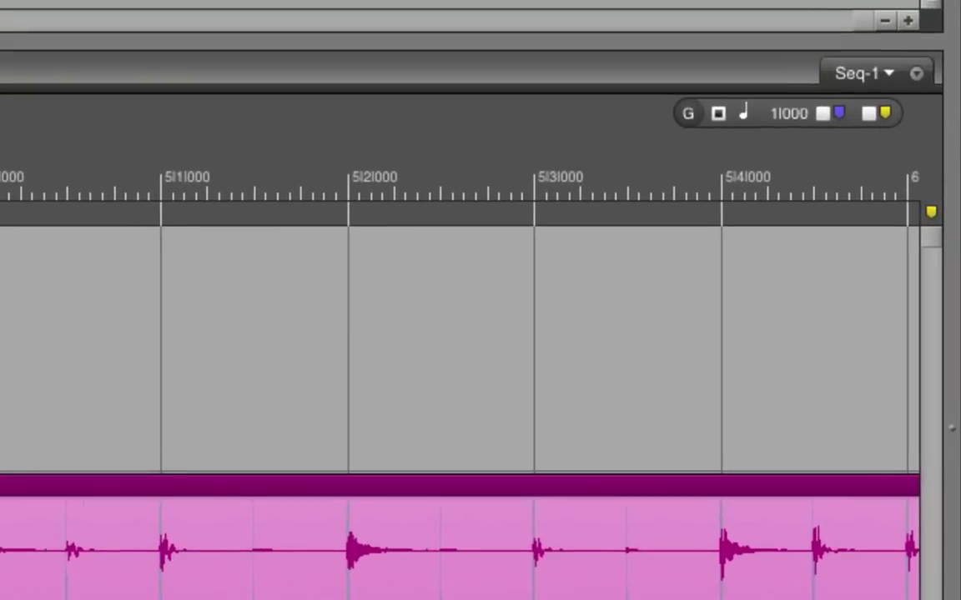
pyautogui.click(720, 116)
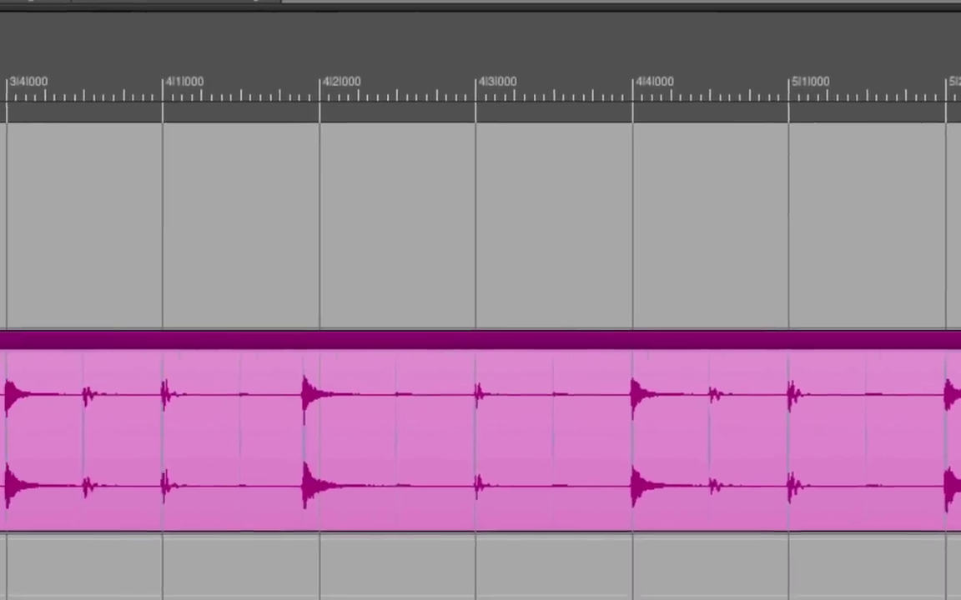
# Split the Drums clip around the hit before beat 4|2 and nudge Drums.9 later twice.
pyautogui.click(416, 422)
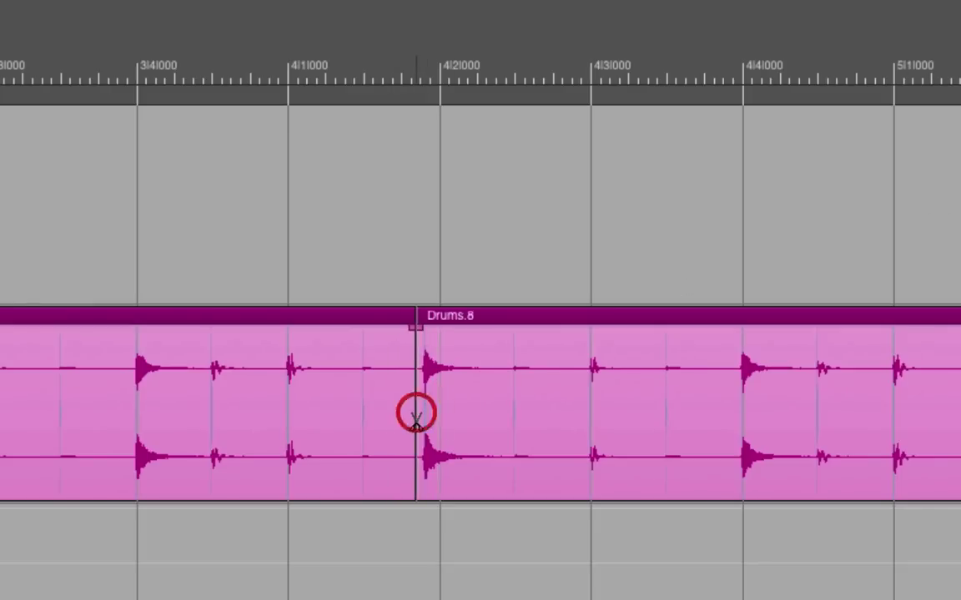
pyautogui.click(507, 417)
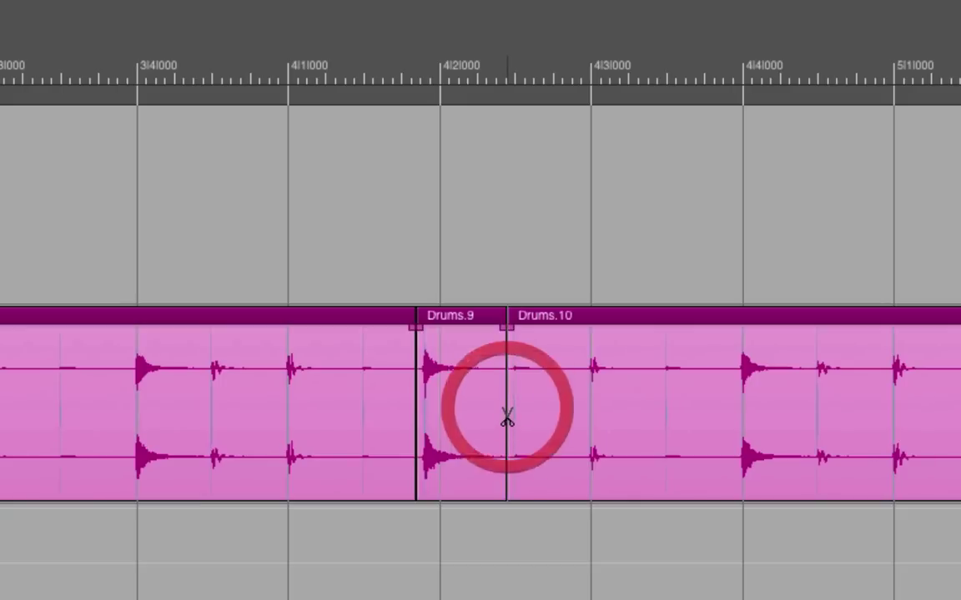
pyautogui.click(455, 397)
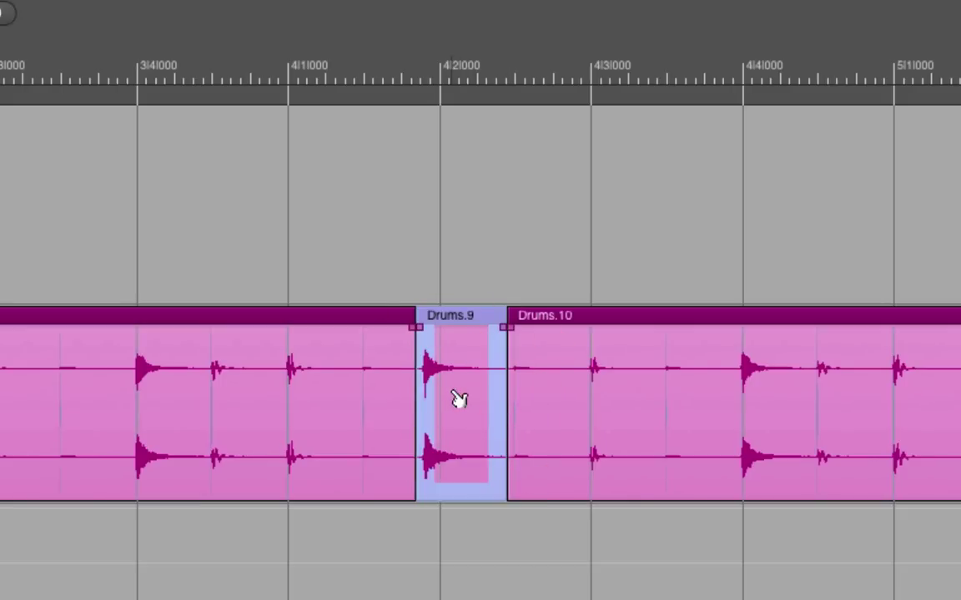
pyautogui.hotkey('alt', 'Right')
pyautogui.hotkey('alt', 'Right')
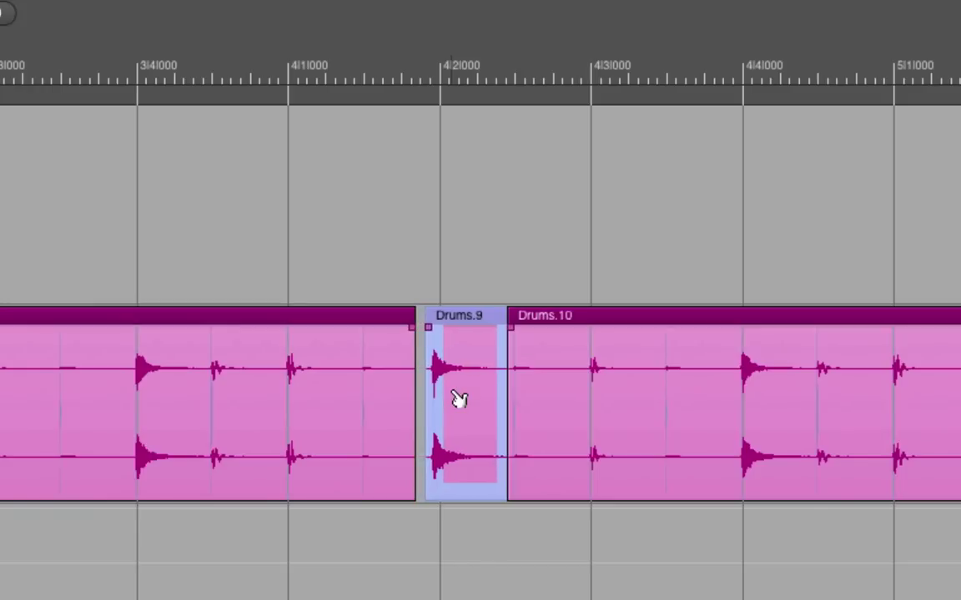
pyautogui.hotkey('alt', 'Right')
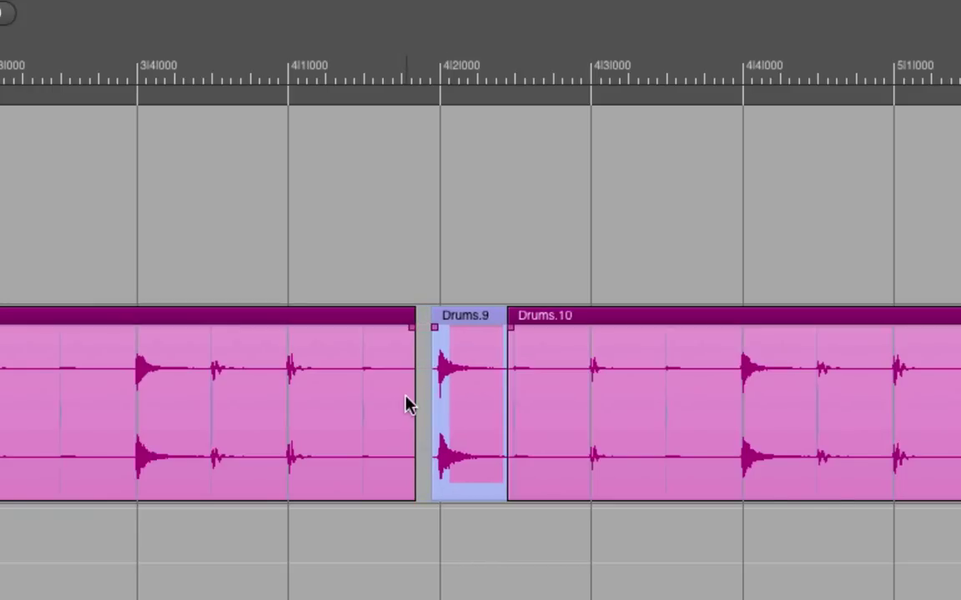
# Extend the left region to meet the moved hit and select across the Drums.12/Drums.10 boundary.
pyautogui.moveTo(412, 398)
pyautogui.mouseDown()
pyautogui.moveTo(435, 398)
pyautogui.moveTo(414, 397)
pyautogui.mouseUp()
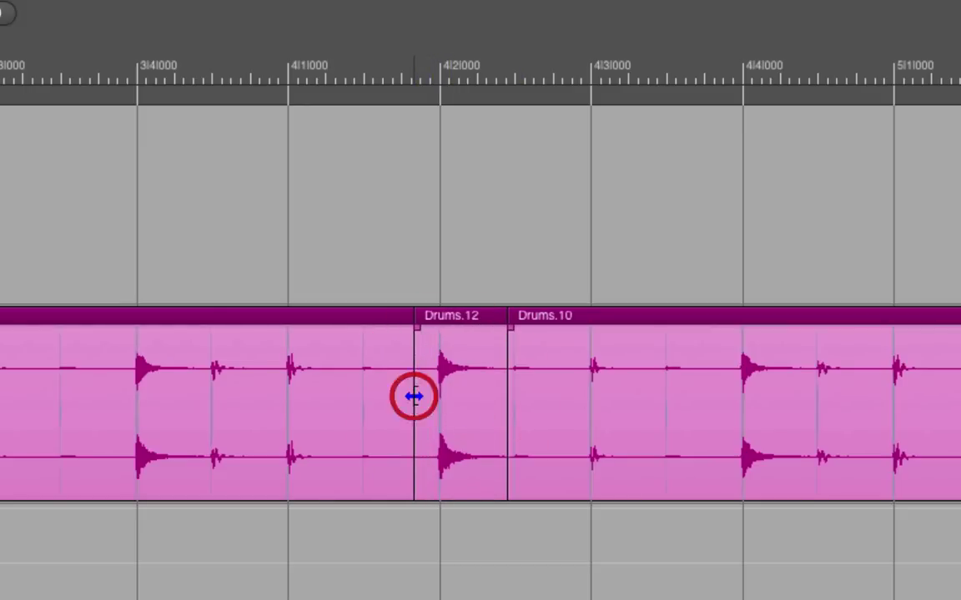
pyautogui.click(464, 393)
pyautogui.moveTo(382, 492); pyautogui.dragTo(544, 492)
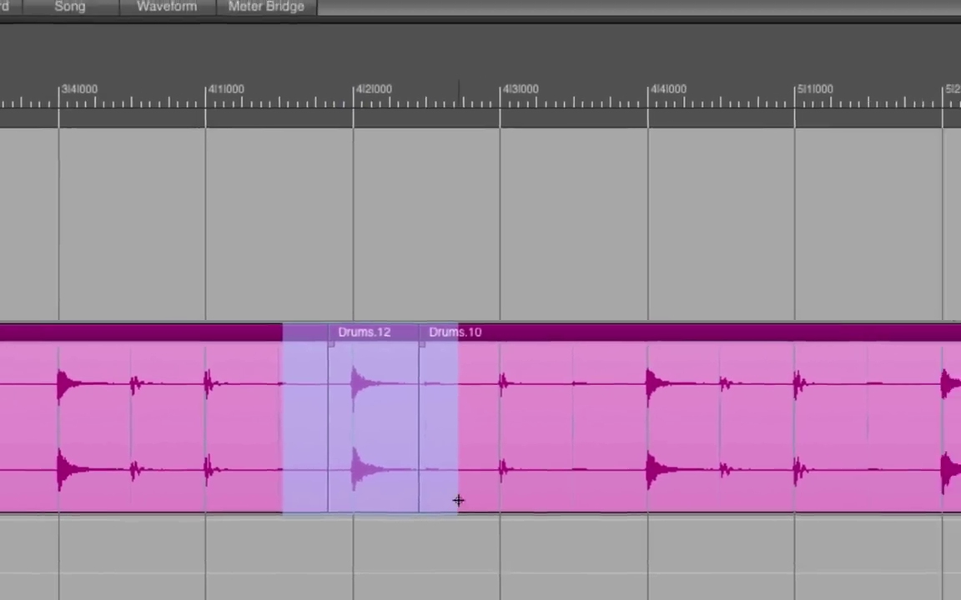
# Apply equal-power crossfades at the edit points and play back the drums.
pyautogui.press('super+f')
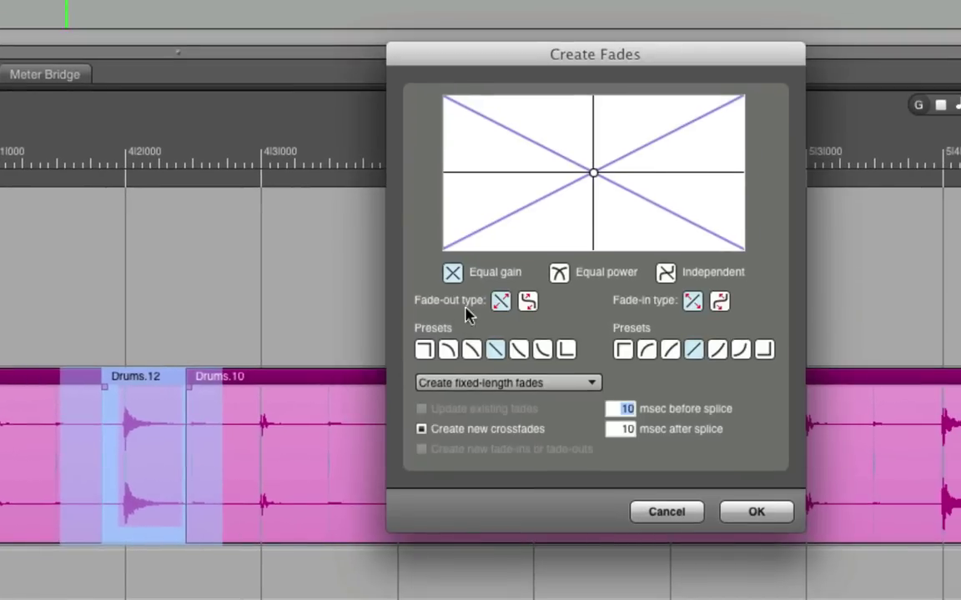
pyautogui.click(558, 275)
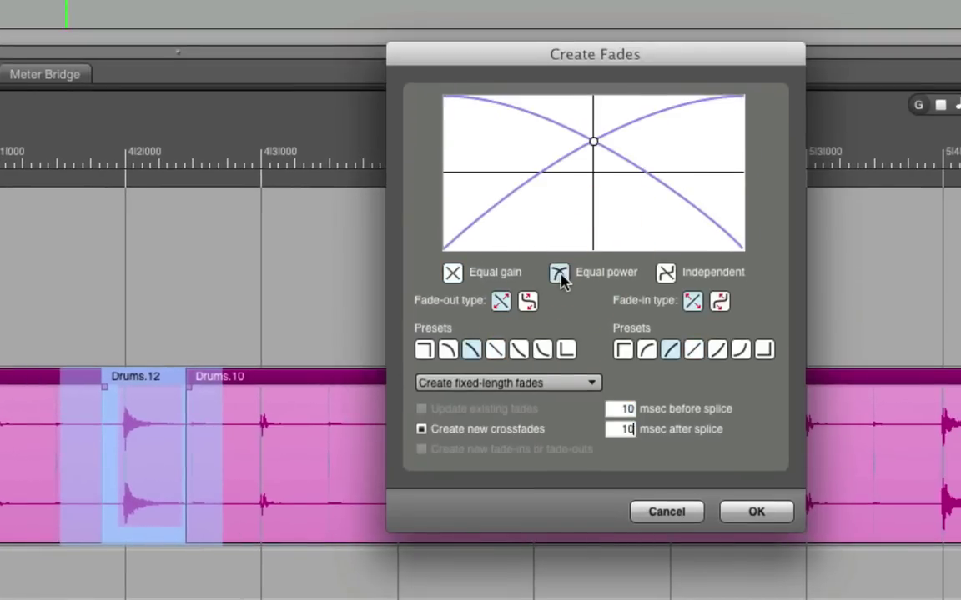
pyautogui.press('Return')
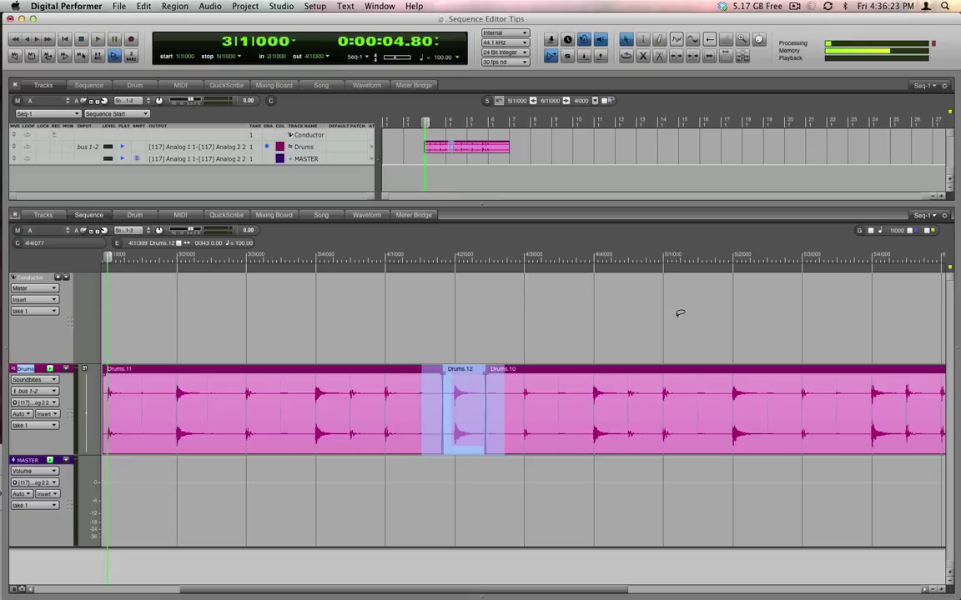
pyautogui.press('space')
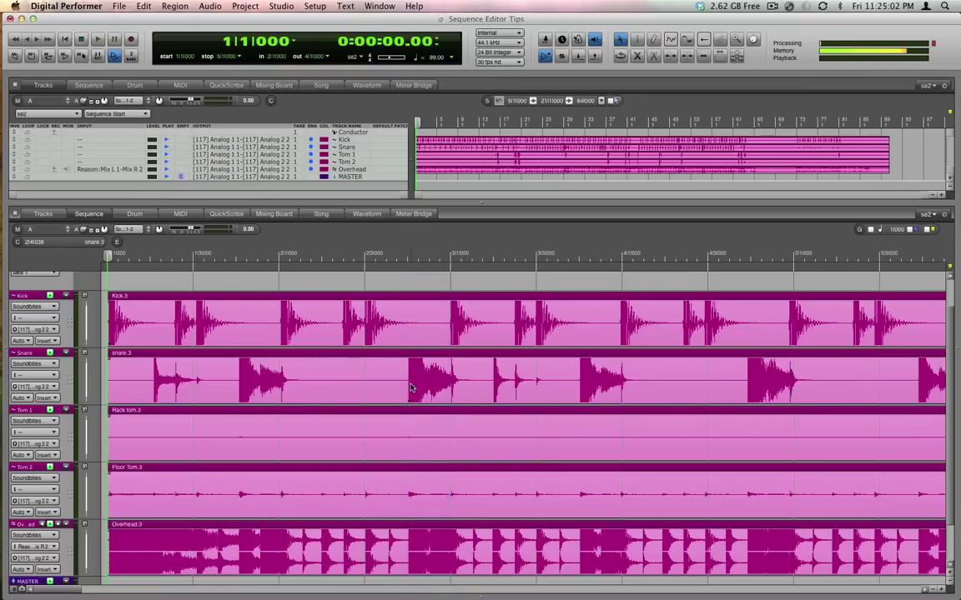
# Play the se2 multitrack drums (Kick, Snare, Tom 1, Tom 2, Overhead).
pyautogui.press('space')
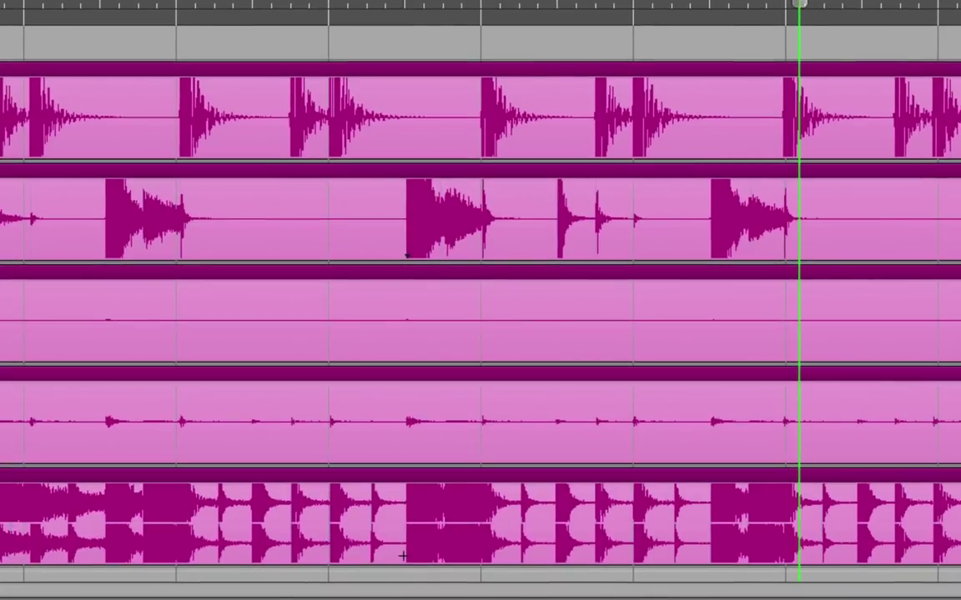
# Select a short time range across all five drum tracks and split it into separate regions.
pyautogui.press('space')
pyautogui.moveTo(403, 555); pyautogui.dragTo(478, 147)
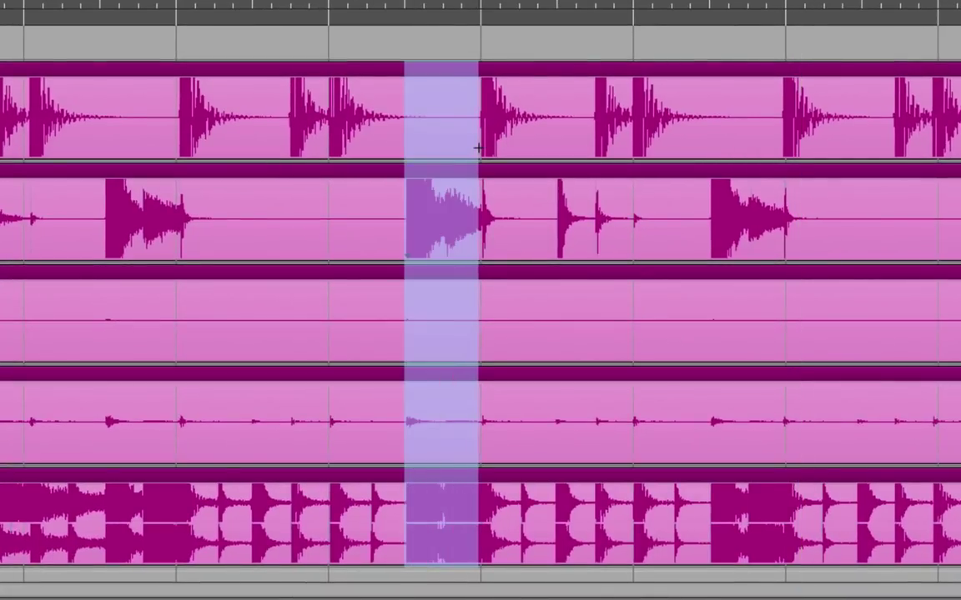
pyautogui.press('space')
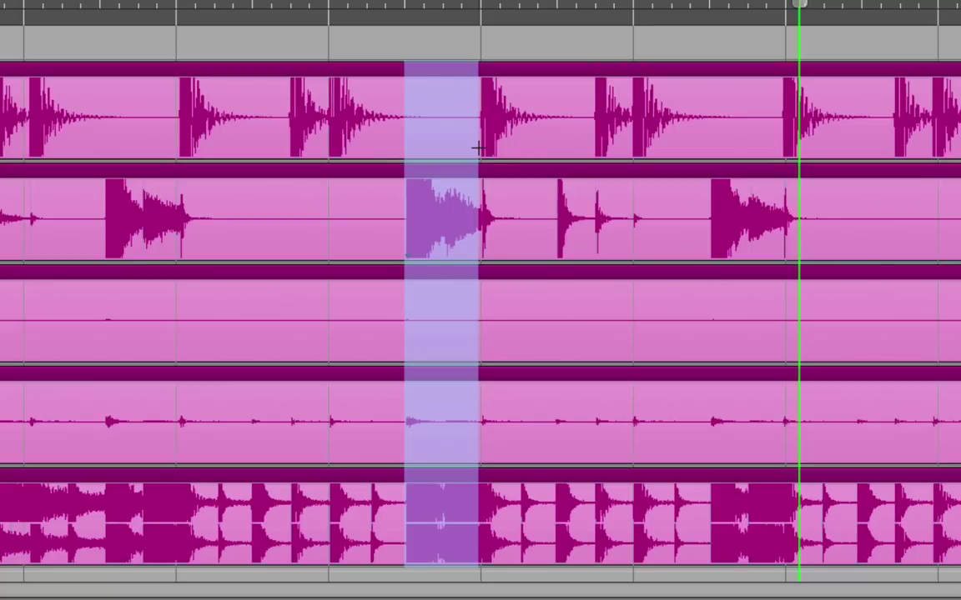
pyautogui.click(478, 148)
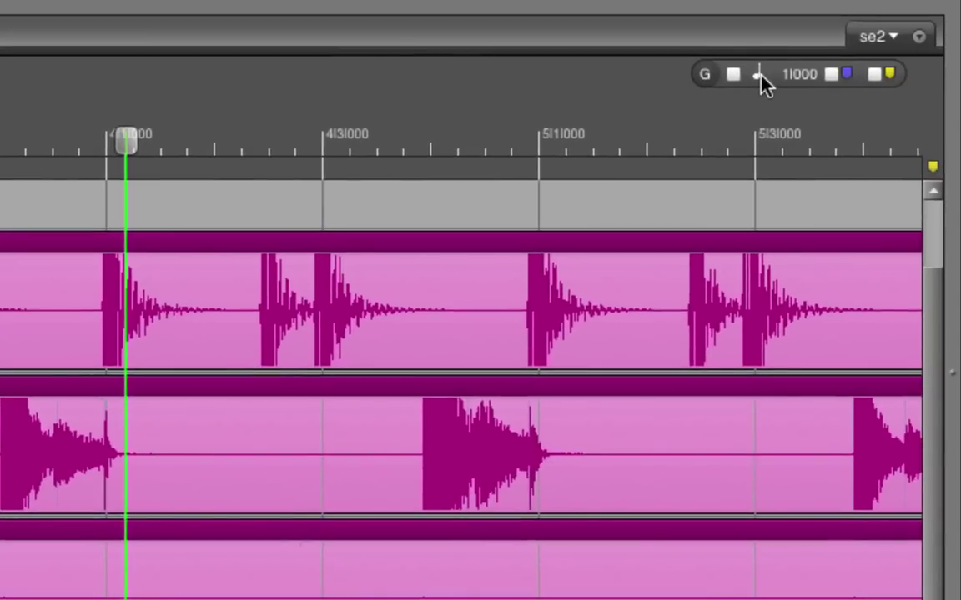
# Set the grid to quarter notes and trim the selected regions' starts one step later.
pyautogui.click(759, 75)
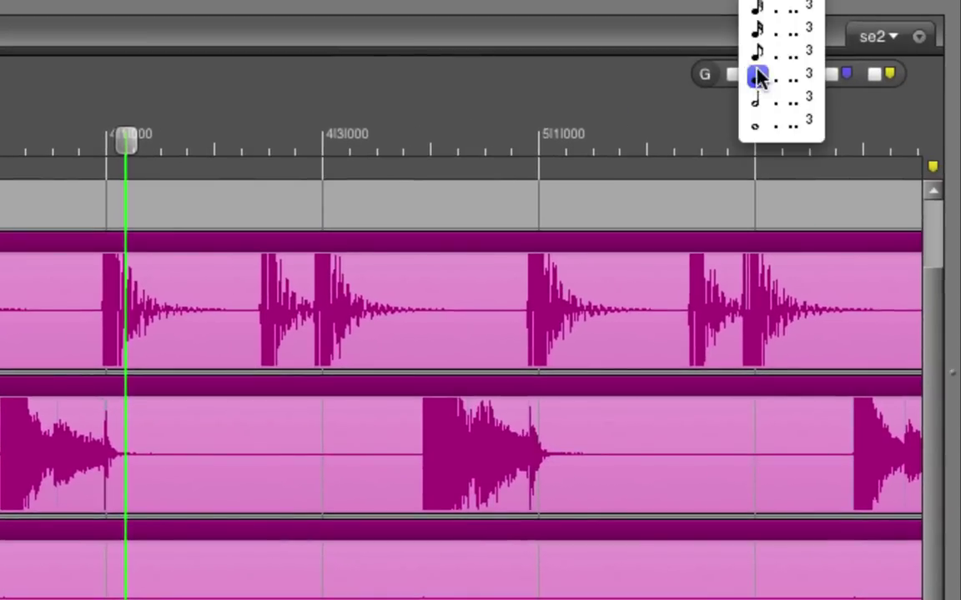
pyautogui.click(754, 56)
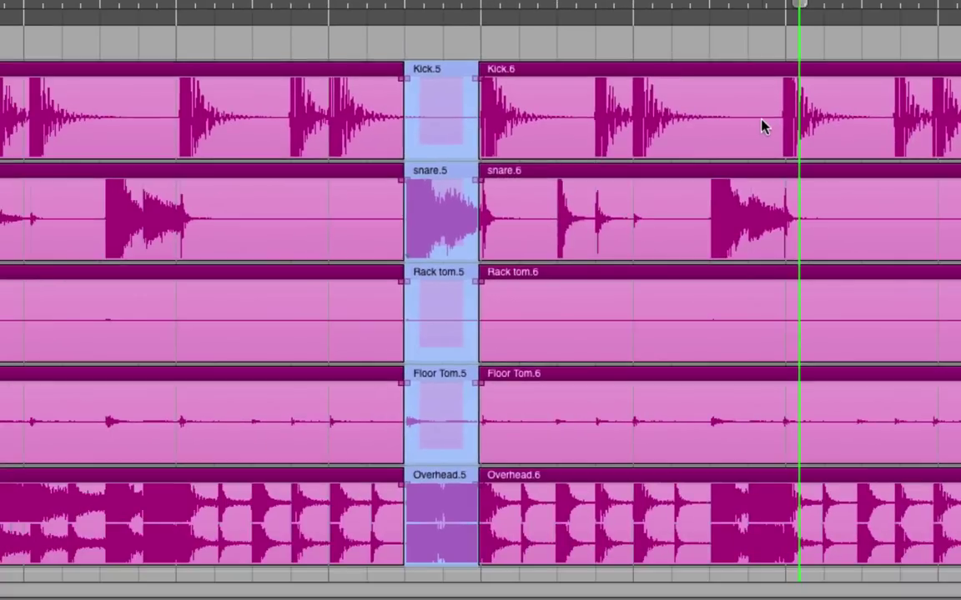
pyautogui.hotkey('alt', 'shift', 'Right')
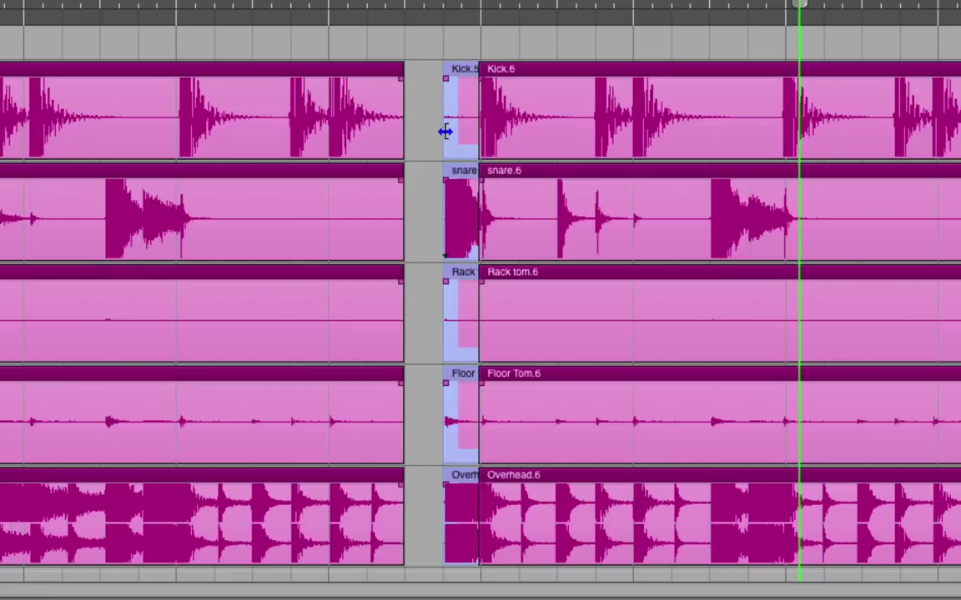
# Drag the section's start edges back left and crossfade the splice on every drum track.
pyautogui.moveTo(444, 131); pyautogui.dragTo(401, 131)
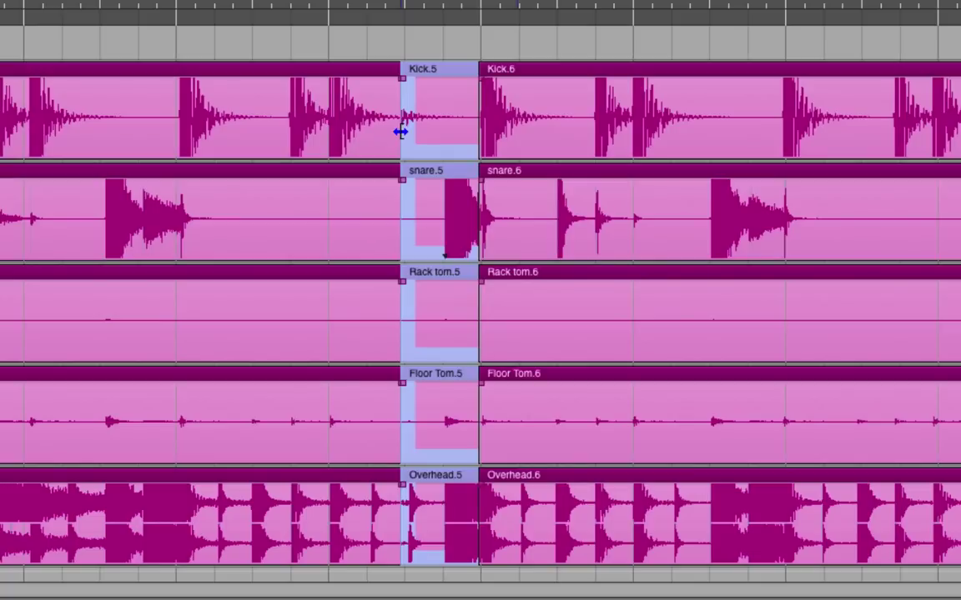
pyautogui.moveTo(400, 131); pyautogui.dragTo(400, 131)
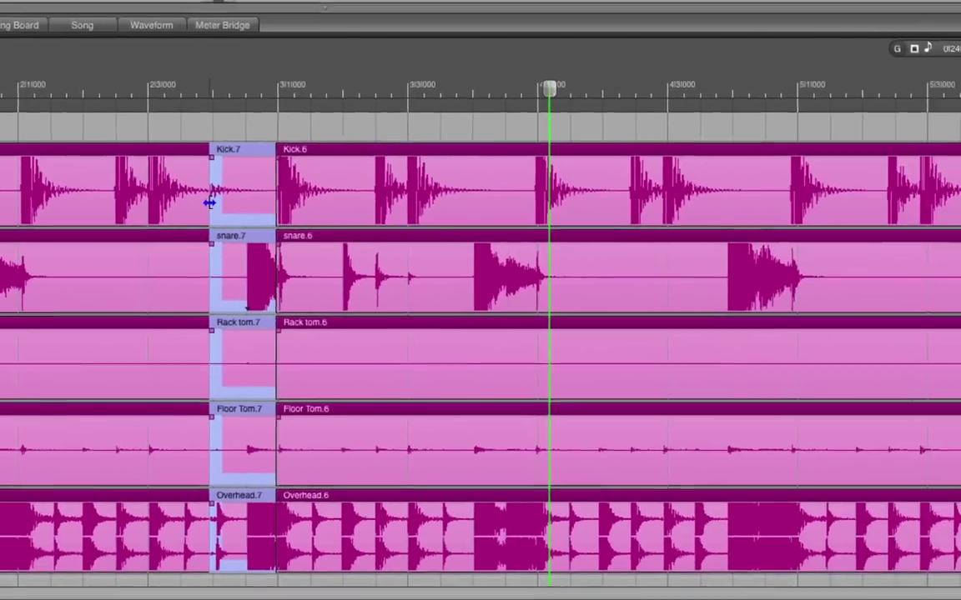
pyautogui.hotkey('ctrl', 'f')
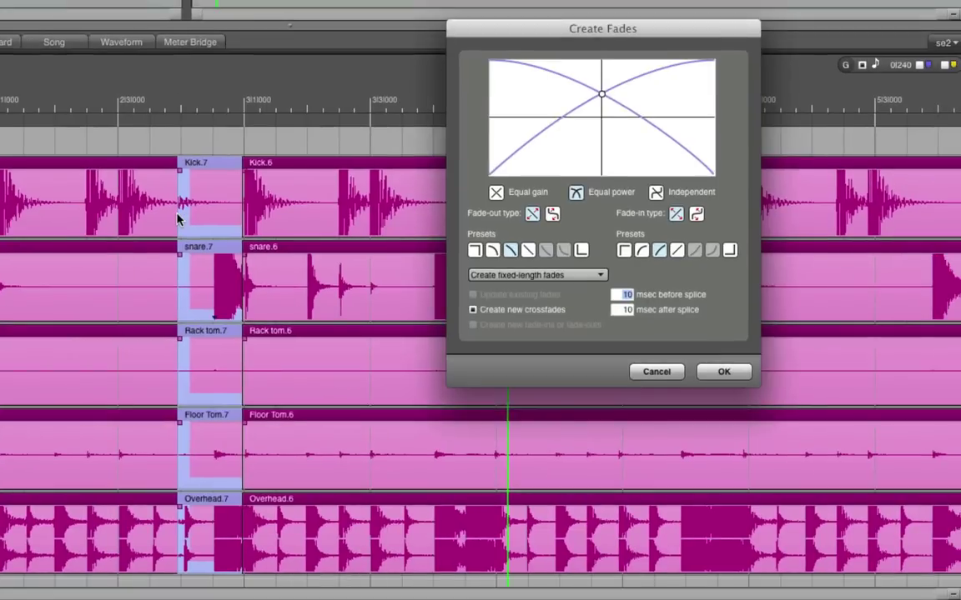
pyautogui.press('Return')
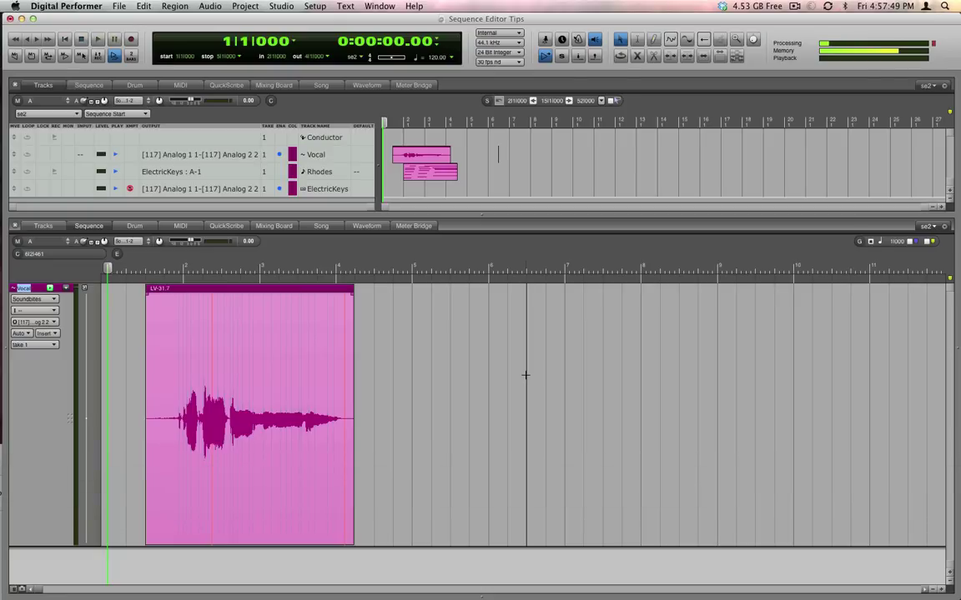
pyautogui.press('space')
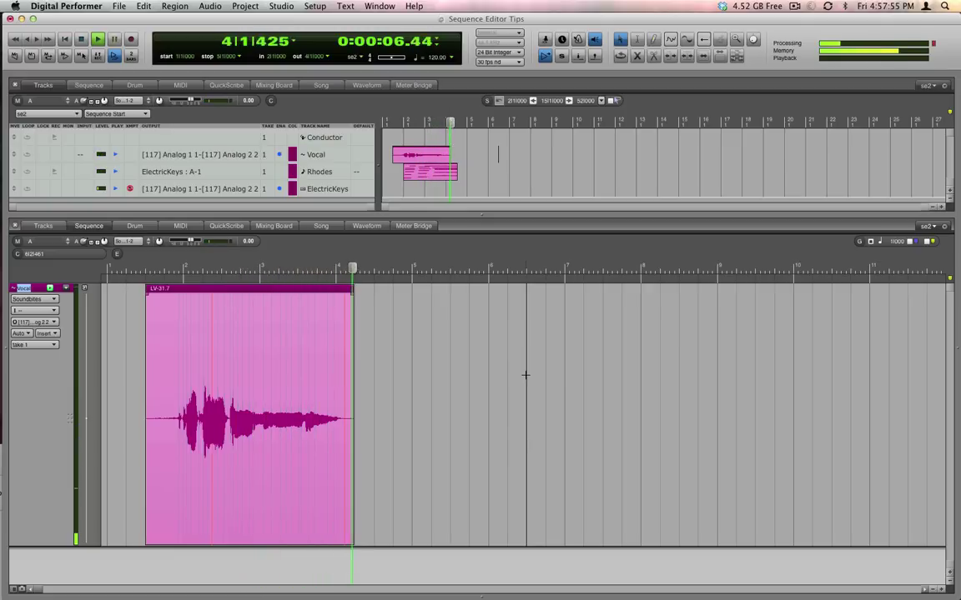
pyautogui.press('space')
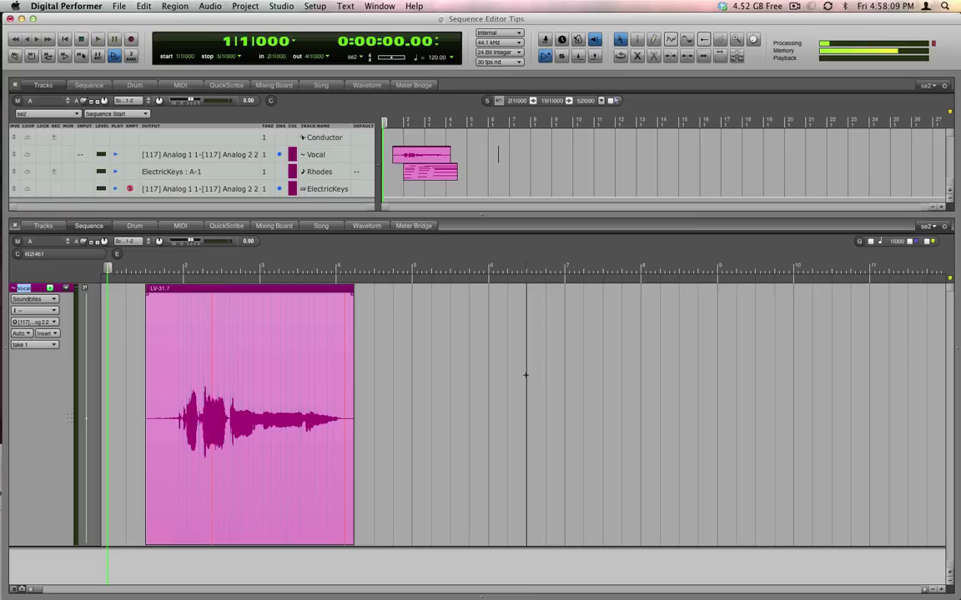
# Switch the Vocal track's edit layer from Soundbites to Pitch and enlarge the pitch view.
pyautogui.press('super+bracketright')
pyautogui.press('super+bracketright')
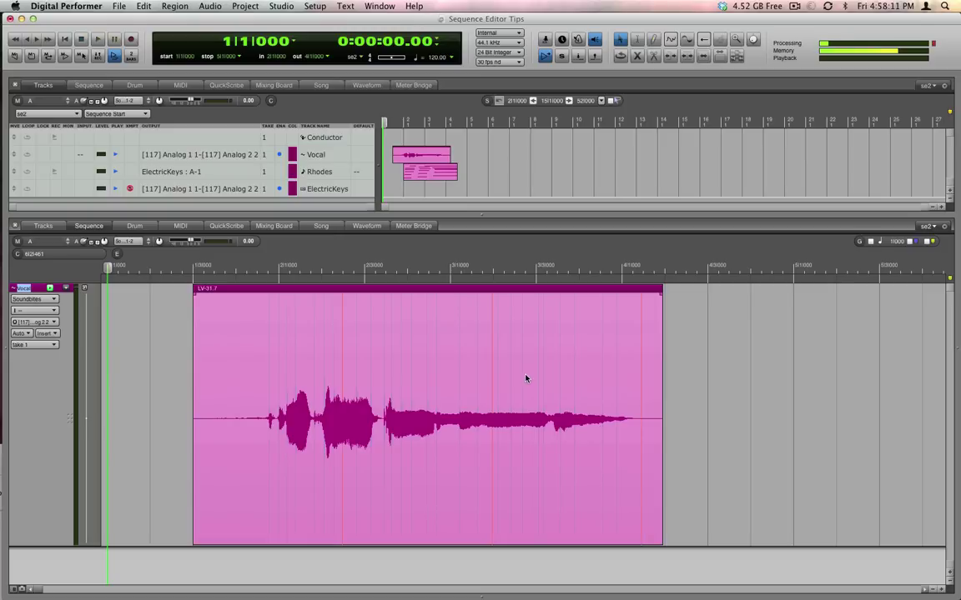
pyautogui.press('super+bracketright')
pyautogui.press('super+bracketleft')
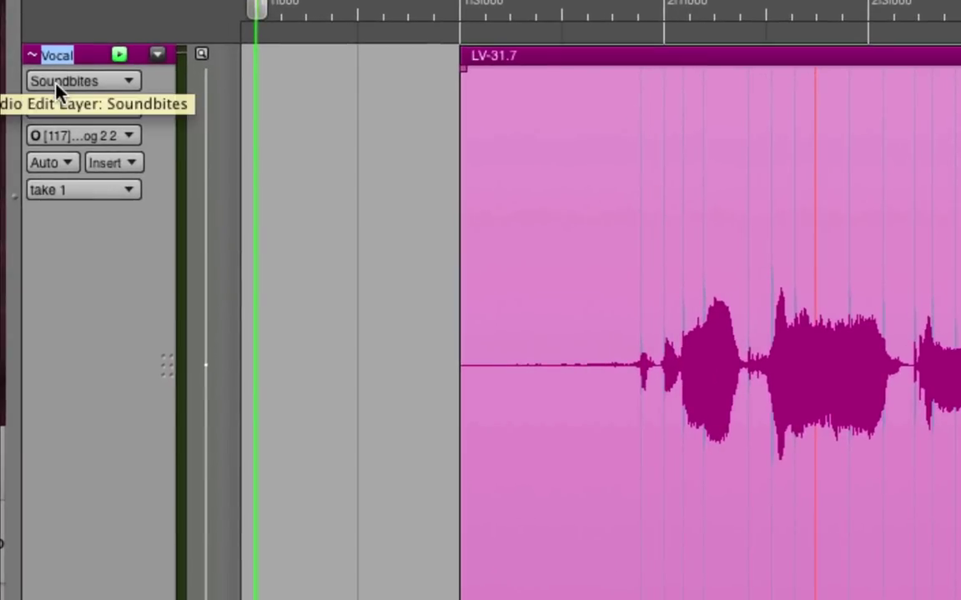
pyautogui.click(57, 82)
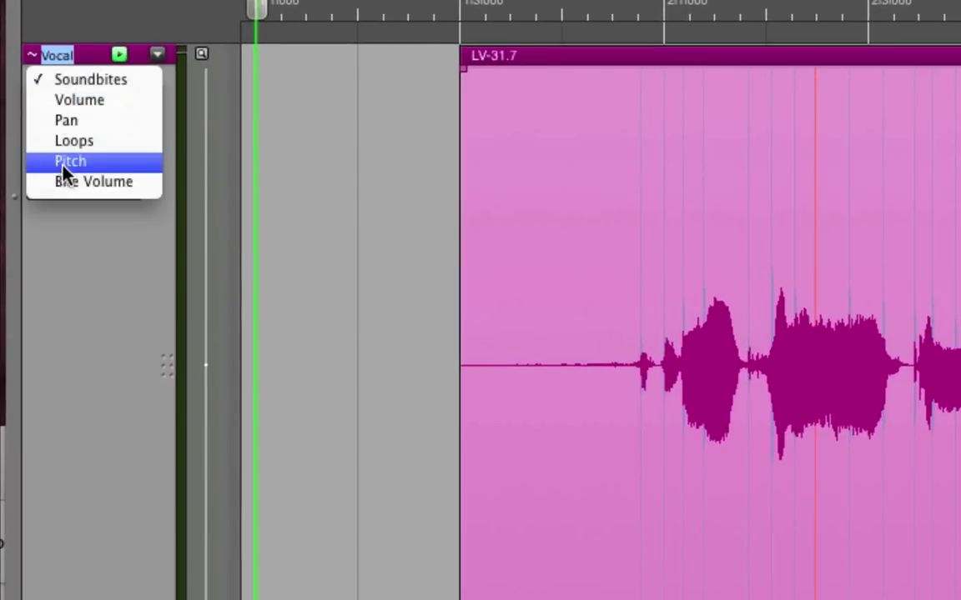
pyautogui.click(61, 161)
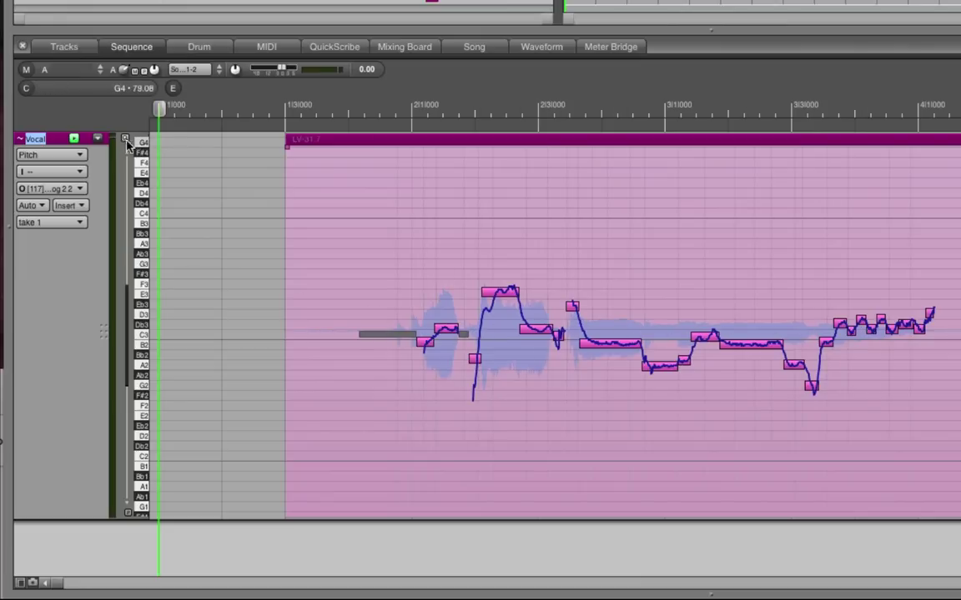
pyautogui.click(125, 139)
pyautogui.click(125, 139)
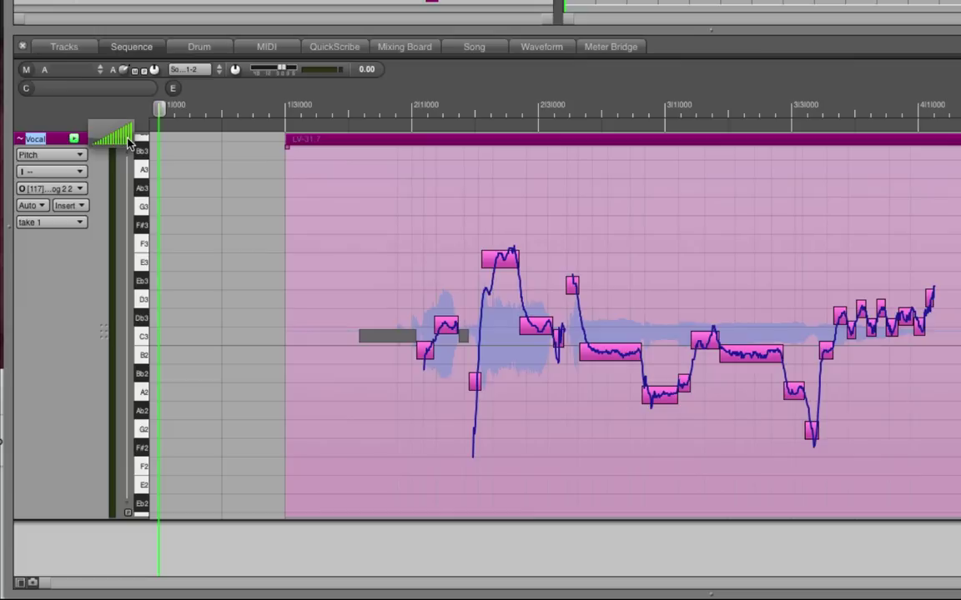
# Audition the vocal and drag the out-of-tune note after the peak to the correct pitch.
pyautogui.press('space')
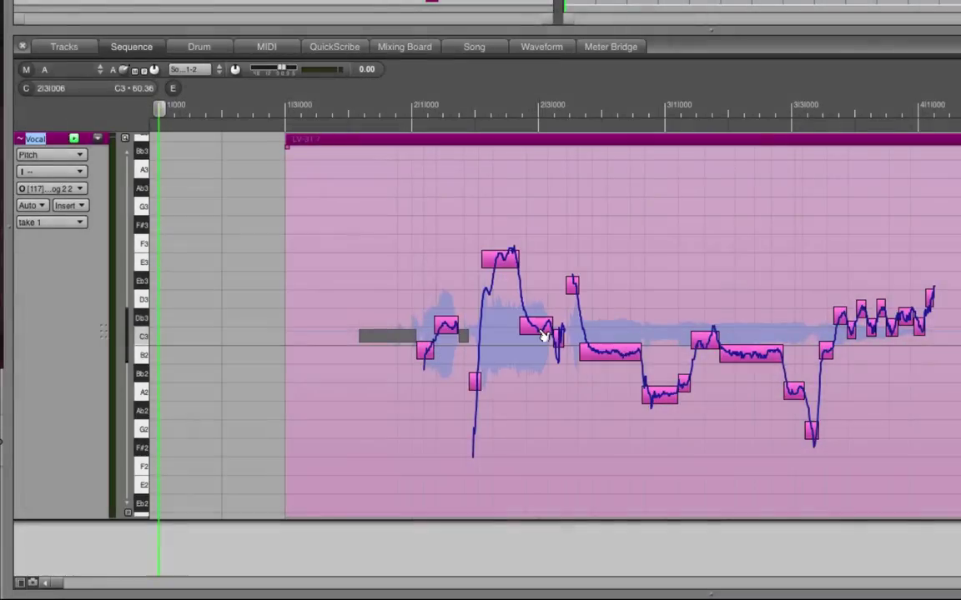
pyautogui.moveTo(544, 334)
pyautogui.mouseDown()
pyautogui.moveTo(547, 375)
pyautogui.moveTo(544, 254)
pyautogui.moveTo(534, 359)
pyautogui.moveTo(538, 345)
pyautogui.mouseUp()
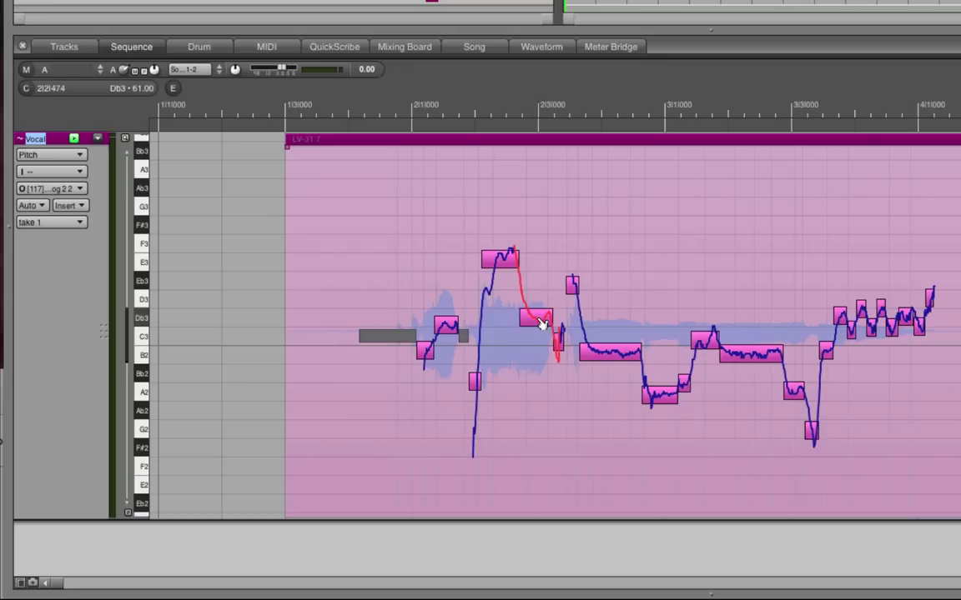
pyautogui.press('space')
pyautogui.moveTo(542, 324)
pyautogui.mouseDown()
pyautogui.moveTo(534, 406)
pyautogui.moveTo(538, 344)
pyautogui.mouseUp()
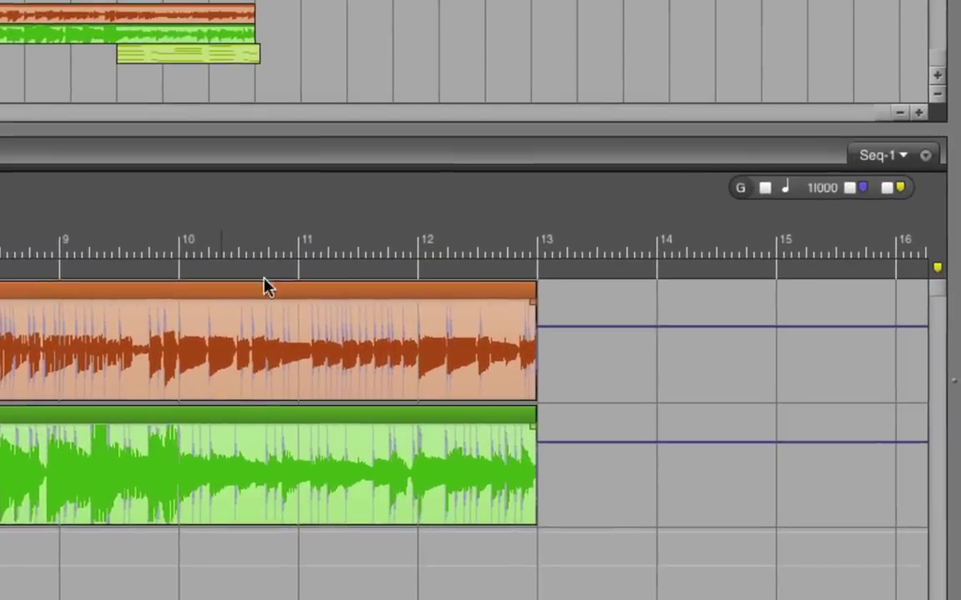
# Set the grid to whole notes and split El Gtr 1.7 at bar 6.
pyautogui.click(785, 187)
pyautogui.click(781, 230)
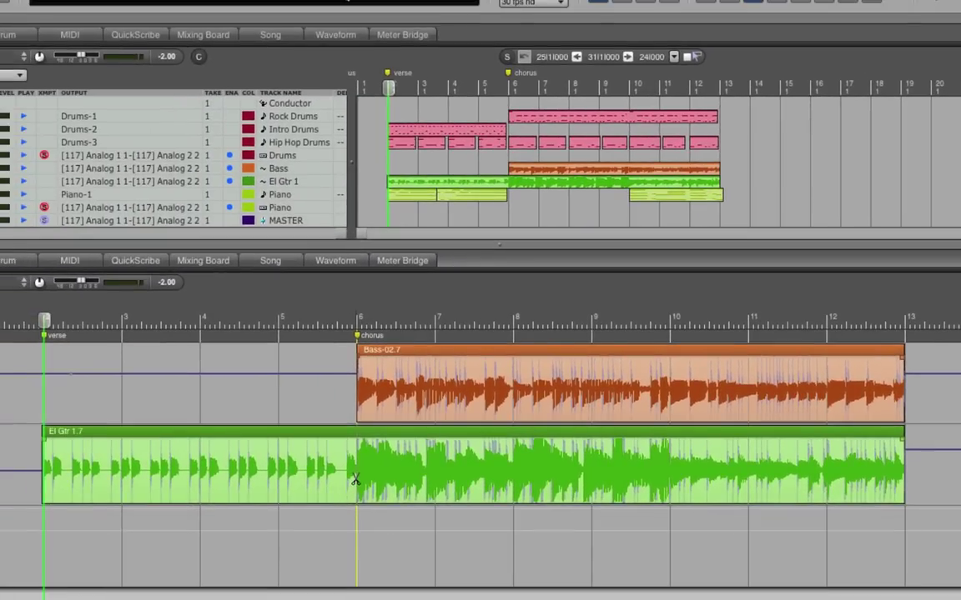
pyautogui.click(356, 479)
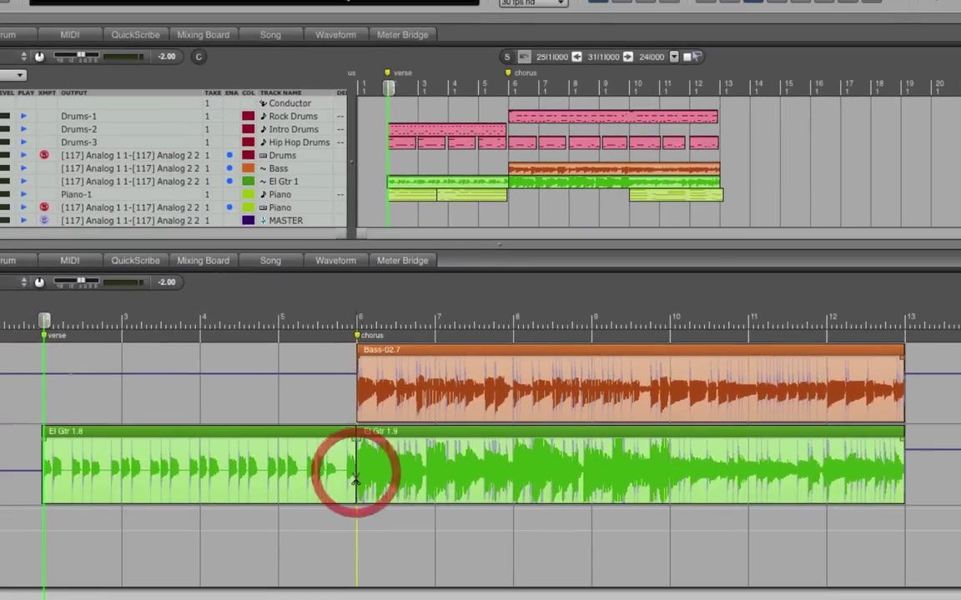
# Move El Gtr 1.8 to bar 13 after El Gtr 1.9 and crossfade the new join.
pyautogui.click(81, 467)
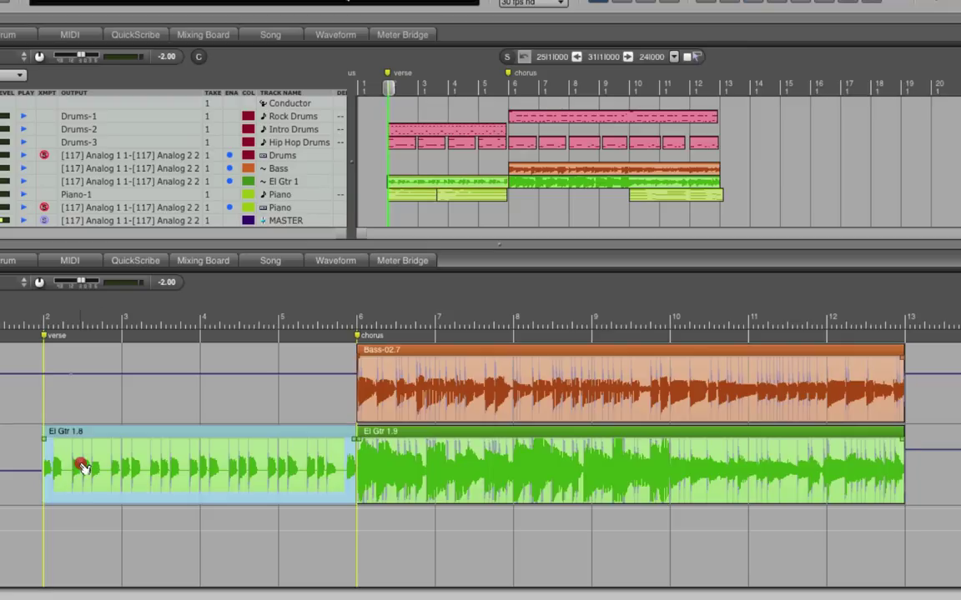
pyautogui.moveTo(84, 467); pyautogui.dragTo(827, 458)
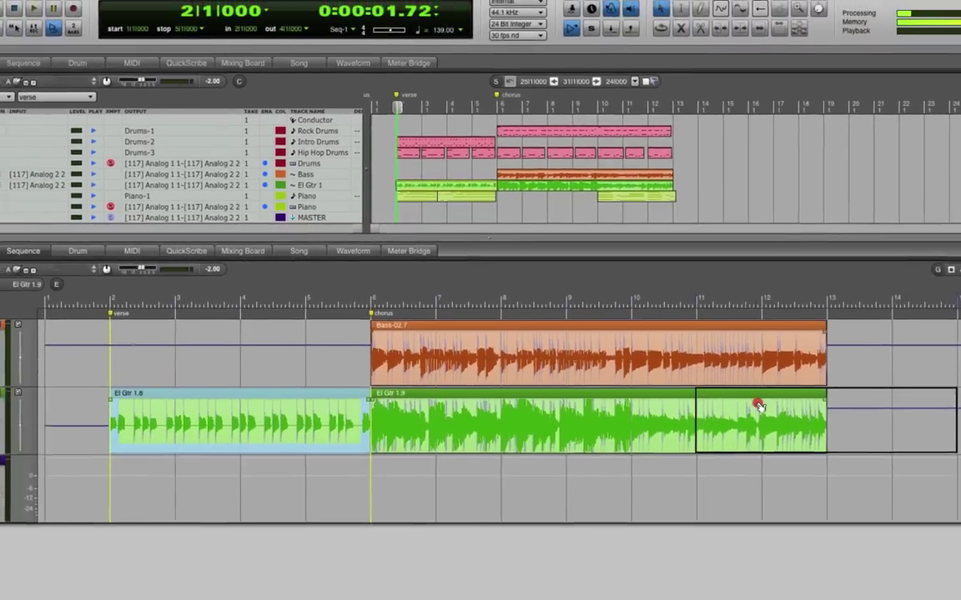
pyautogui.moveTo(758, 406); pyautogui.dragTo(866, 409)
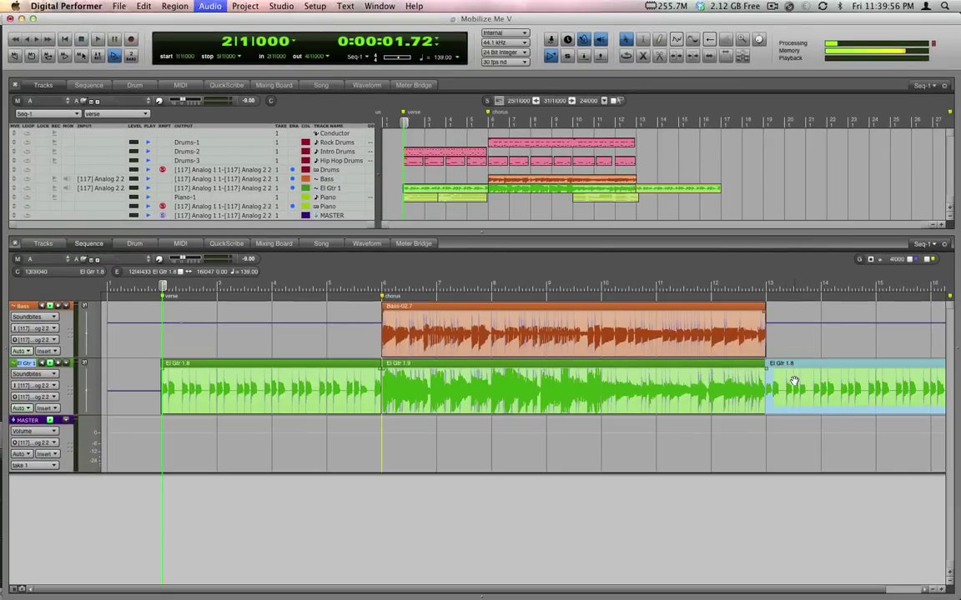
pyautogui.press('super+f')
pyautogui.press('Return')
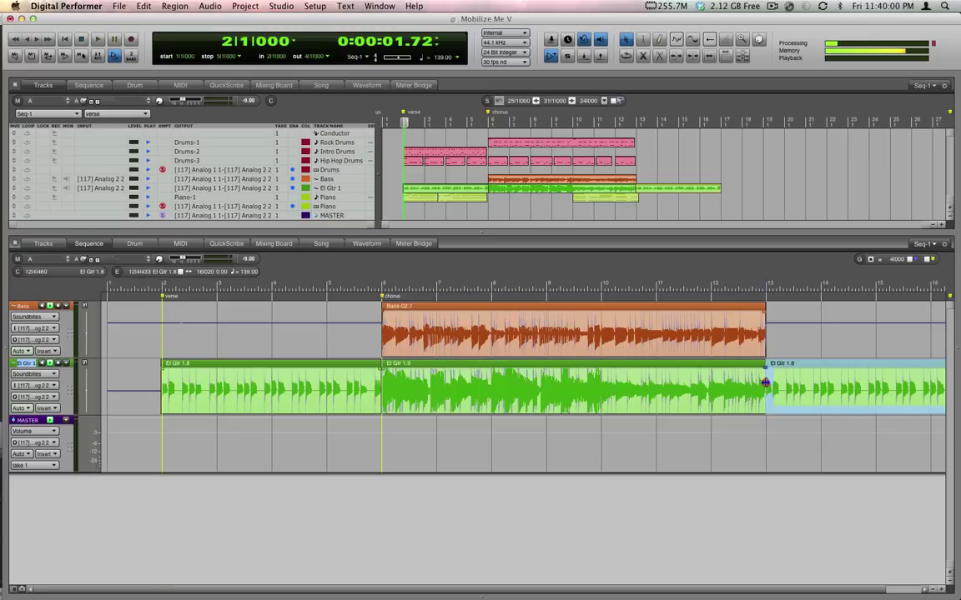
pyautogui.click(765, 383)
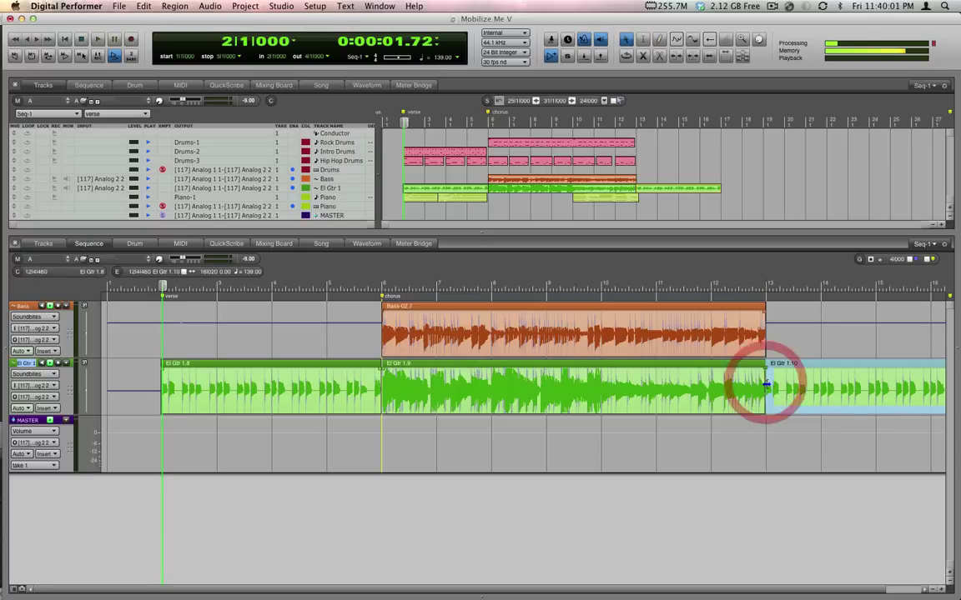
pyautogui.click(775, 435)
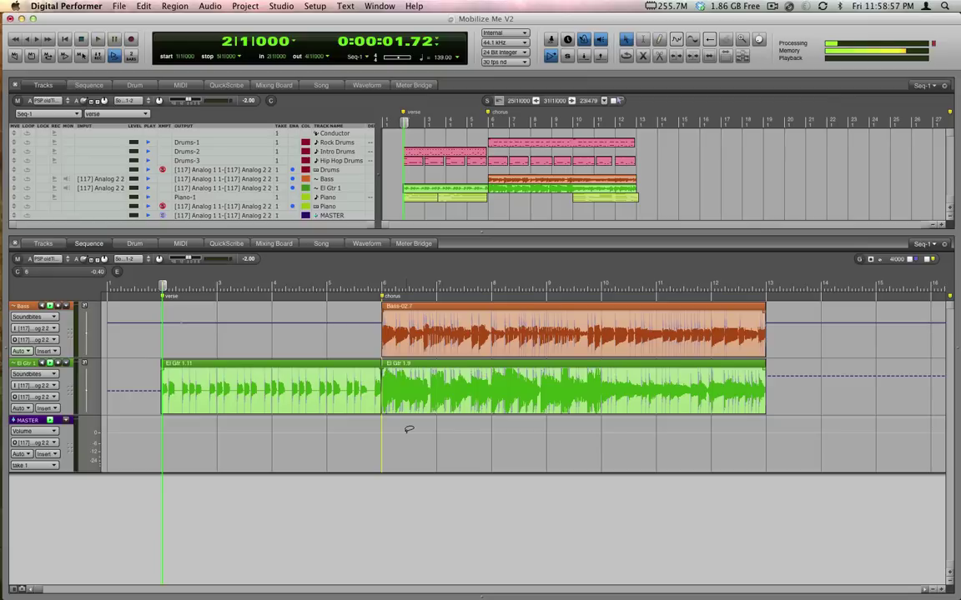
pyautogui.press('space')
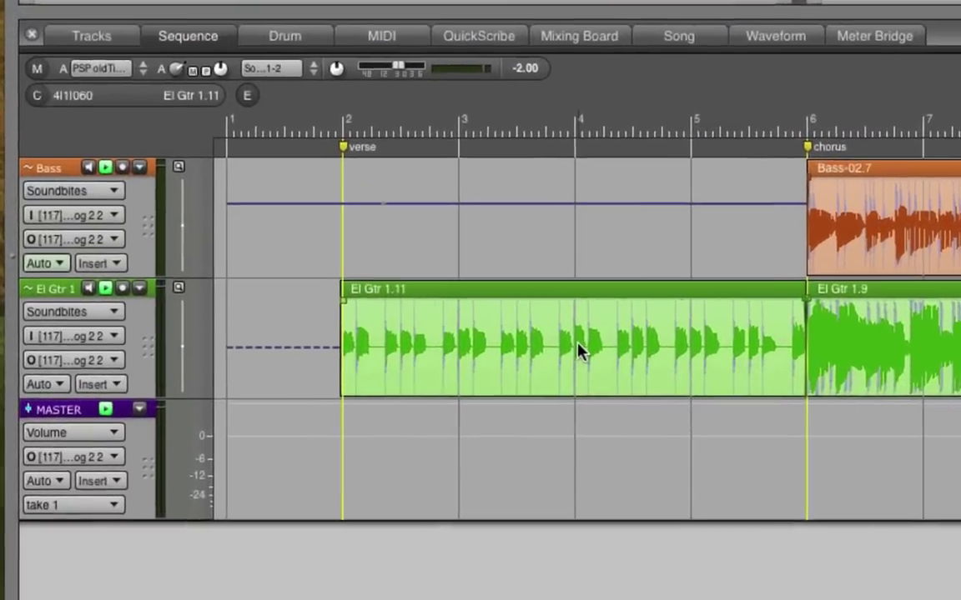
pyautogui.click(581, 350)
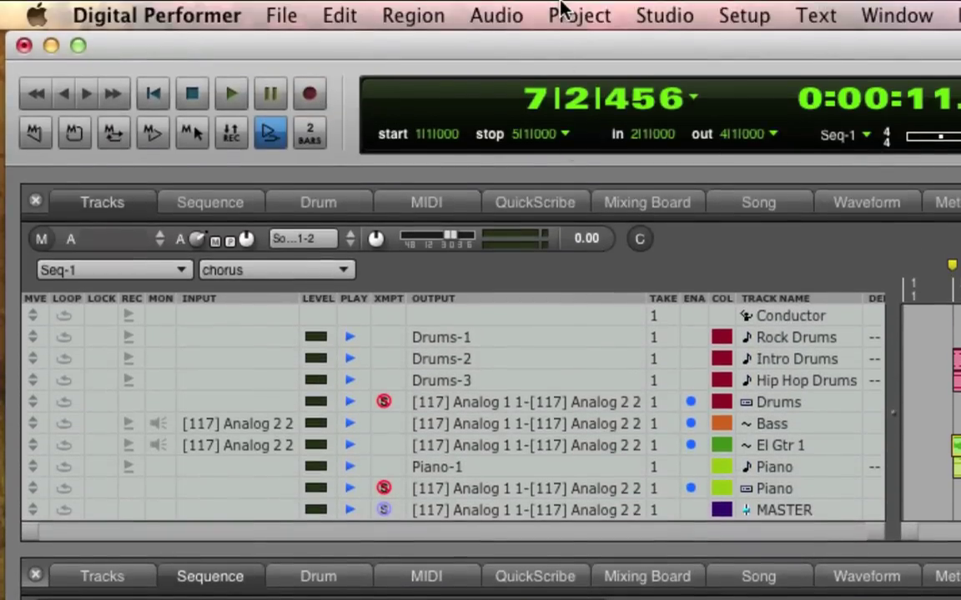
# Duplicate the El Gtr 1 track and select the clip on the copy.
pyautogui.click(562, 8)
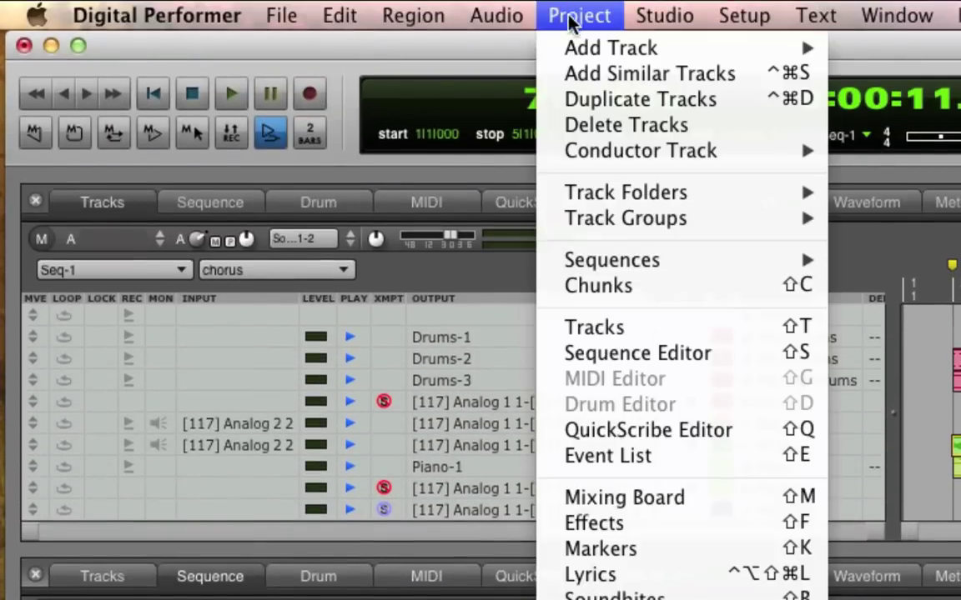
pyautogui.click(599, 99)
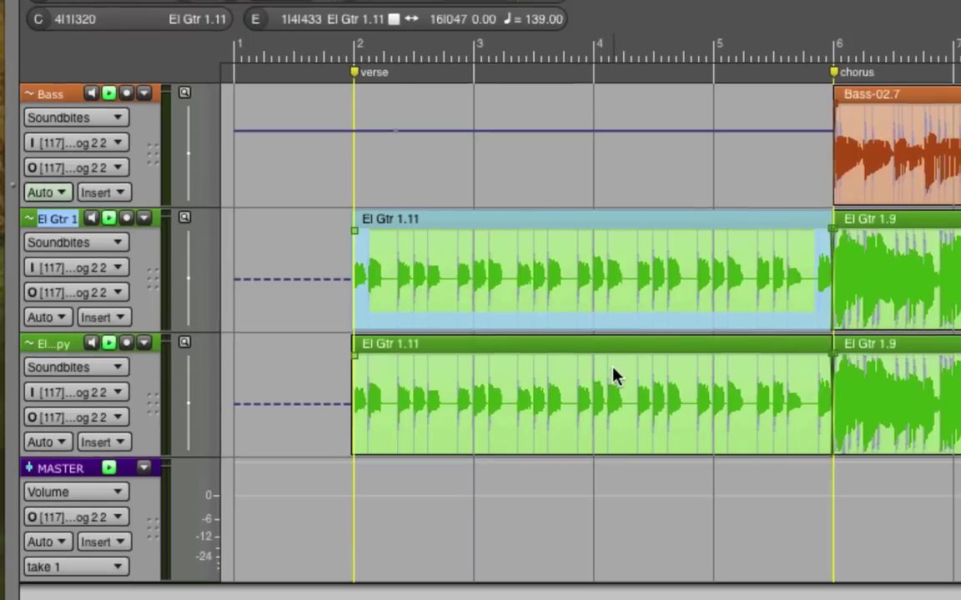
pyautogui.click(616, 599)
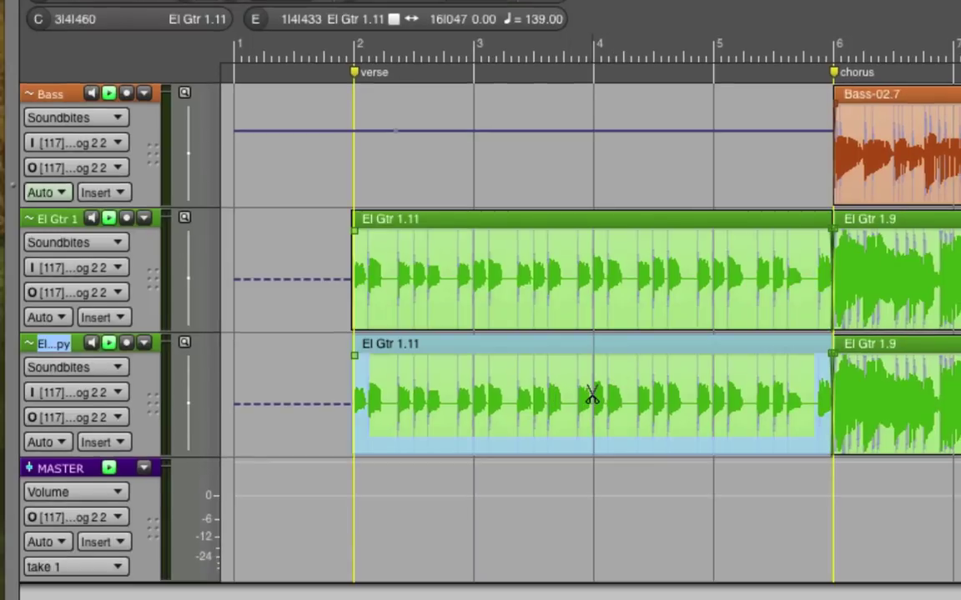
# Split the copied clip at bar 4, placing El Gtr 1.16 at bars 2–4 and El Gtr 1.15 at bars 4–6.
pyautogui.click(591, 396)
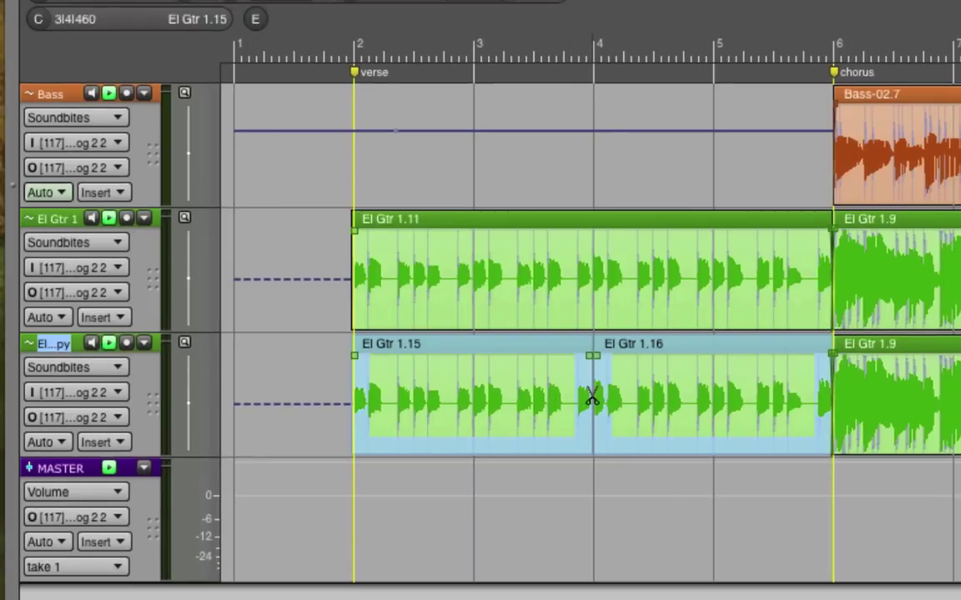
pyautogui.click(656, 401)
pyautogui.click(584, 386)
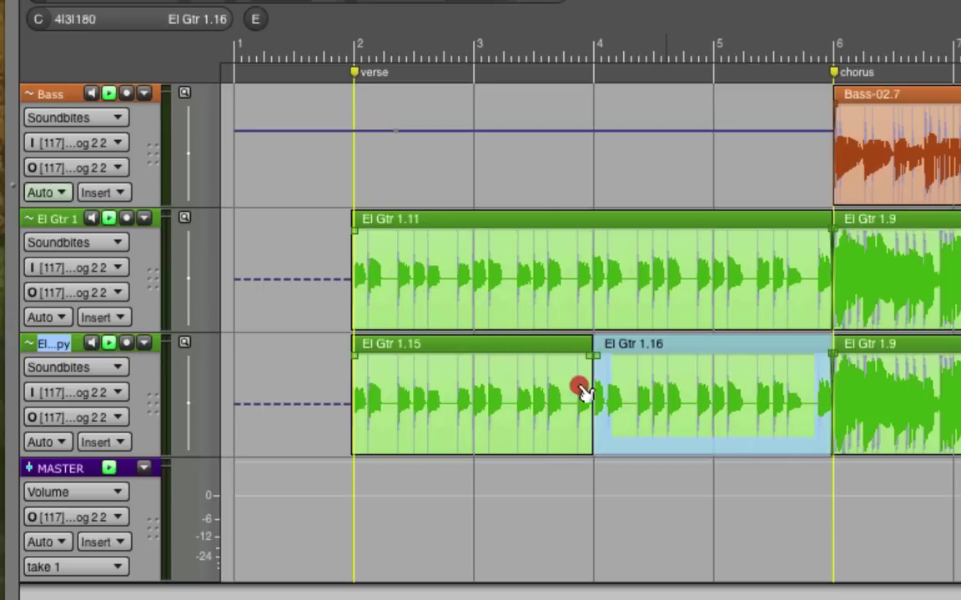
pyautogui.moveTo(324, 388); pyautogui.dragTo(258, 388)
pyautogui.moveTo(575, 397); pyautogui.dragTo(794, 384)
pyautogui.moveTo(367, 399); pyautogui.dragTo(499, 399)
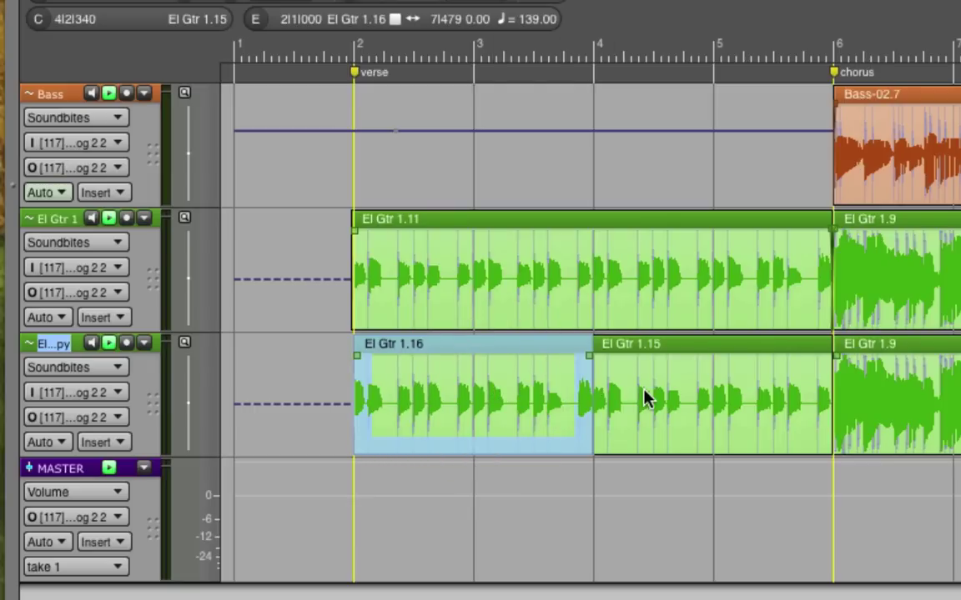
pyautogui.click(673, 402)
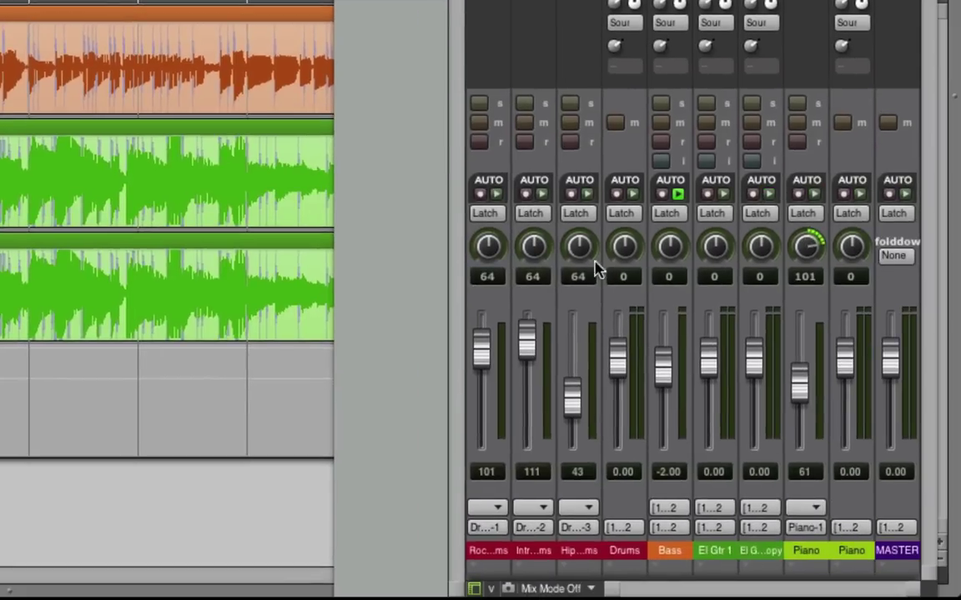
# Pan El Gtr 1 hard left (<64) and the guitar copy hard right (63>).
pyautogui.moveTo(714, 253); pyautogui.dragTo(736, 392)
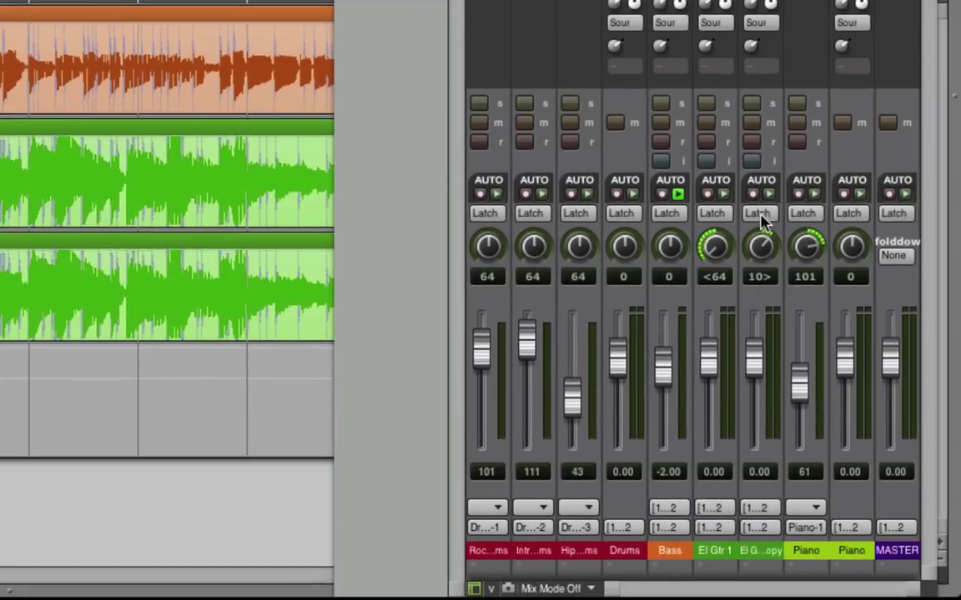
pyautogui.moveTo(761, 221); pyautogui.dragTo(762, 108)
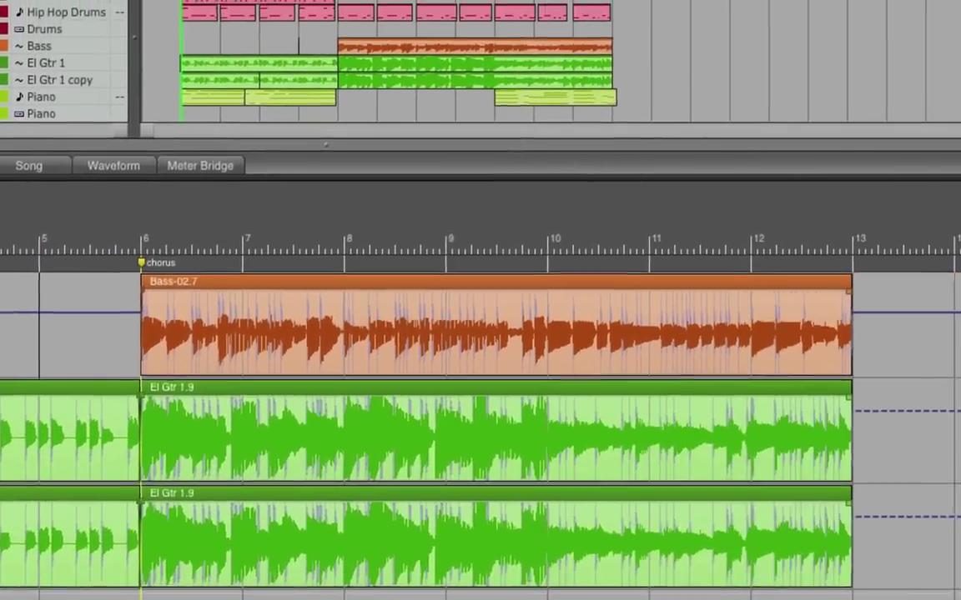
# Shift El Gtr 1.16 and El Gtr 1.15 later by a set tick amount using Edit > Shift.
pyautogui.click(801, 225)
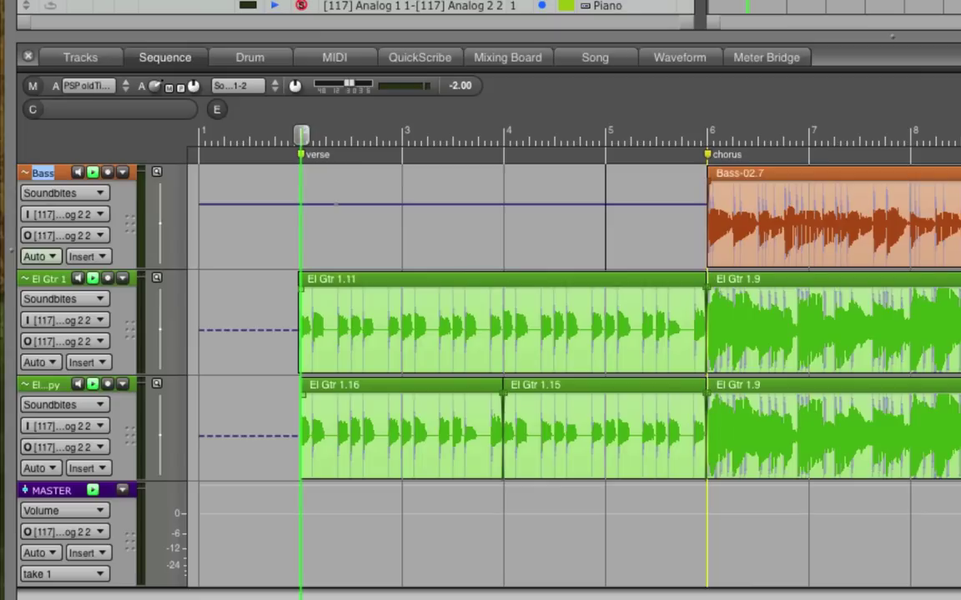
pyautogui.moveTo(428, 433); pyautogui.dragTo(568, 425)
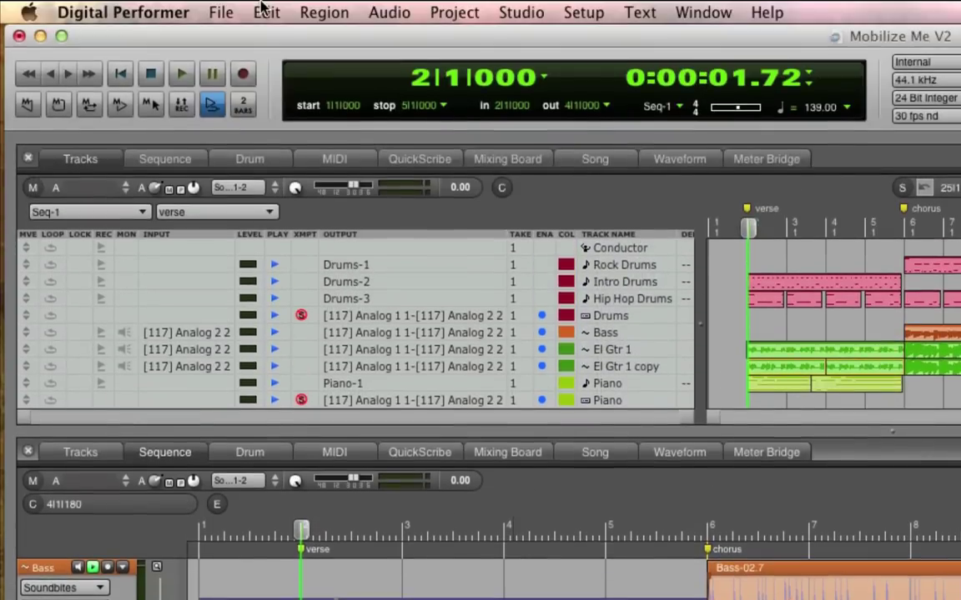
pyautogui.click(263, 13)
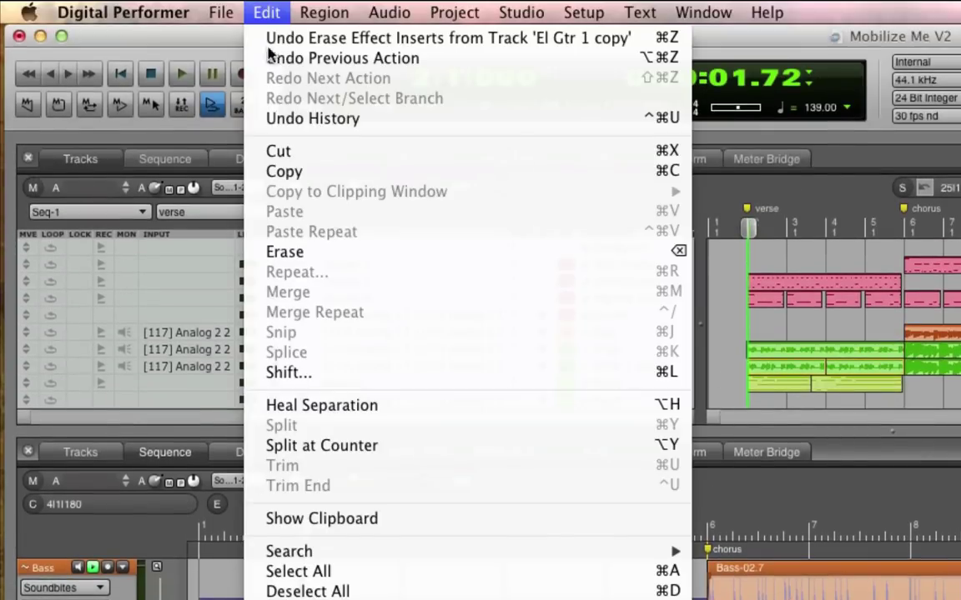
pyautogui.click(296, 372)
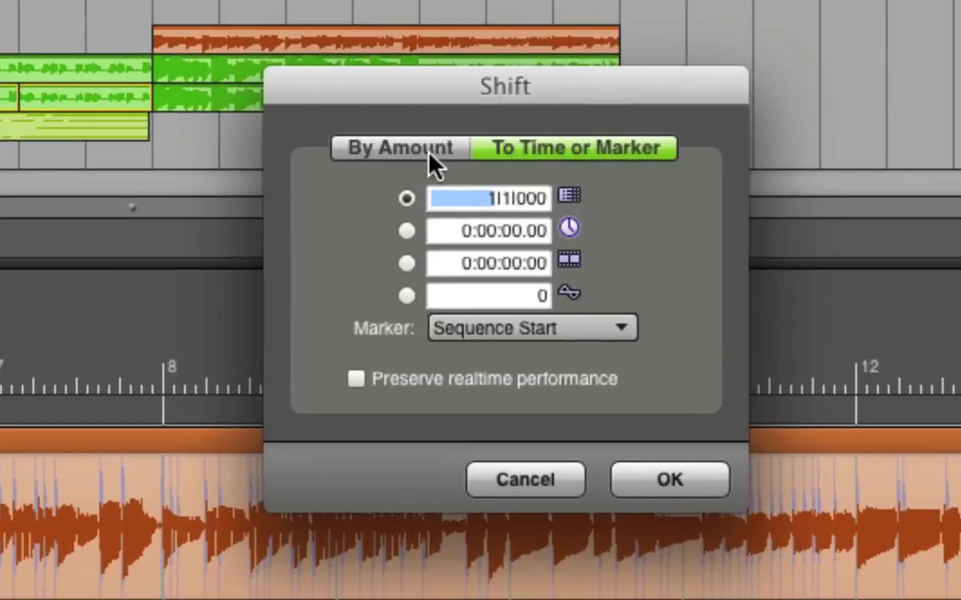
pyautogui.click(433, 158)
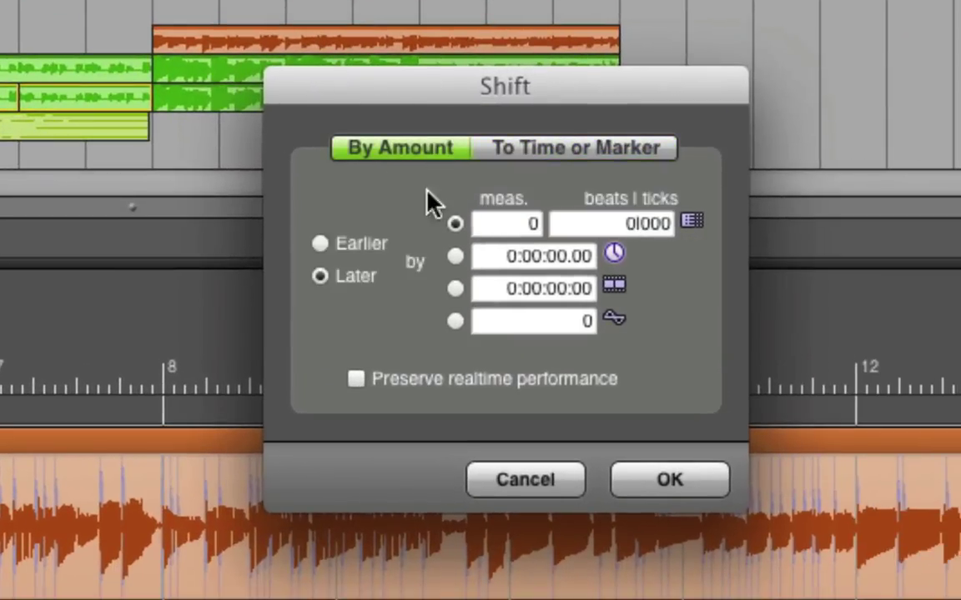
pyautogui.click(651, 224)
pyautogui.press('Return')
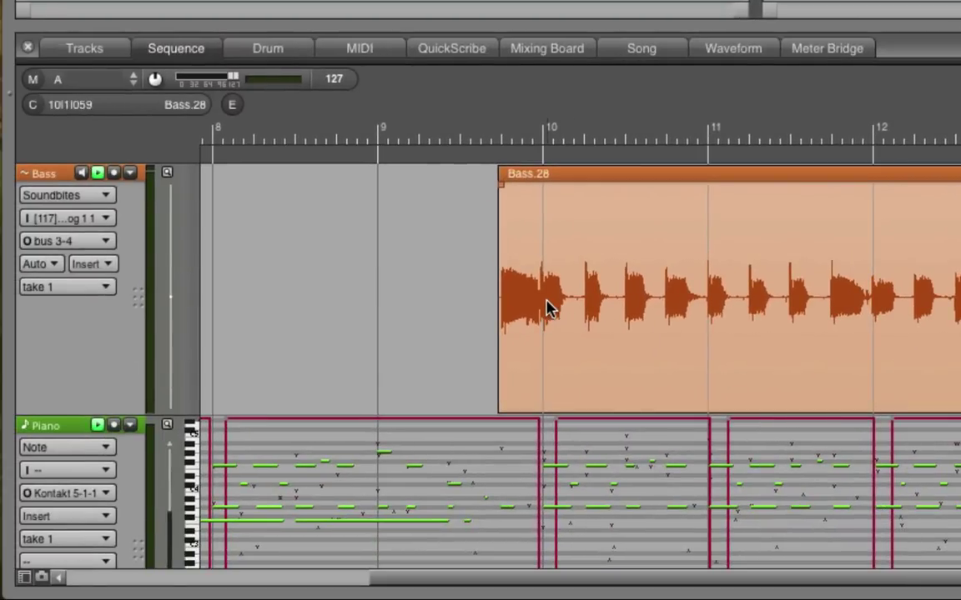
# Display the Volume automation layer on the Bass track over Bass.28, reading about -12 dB.
pyautogui.click(92, 261)
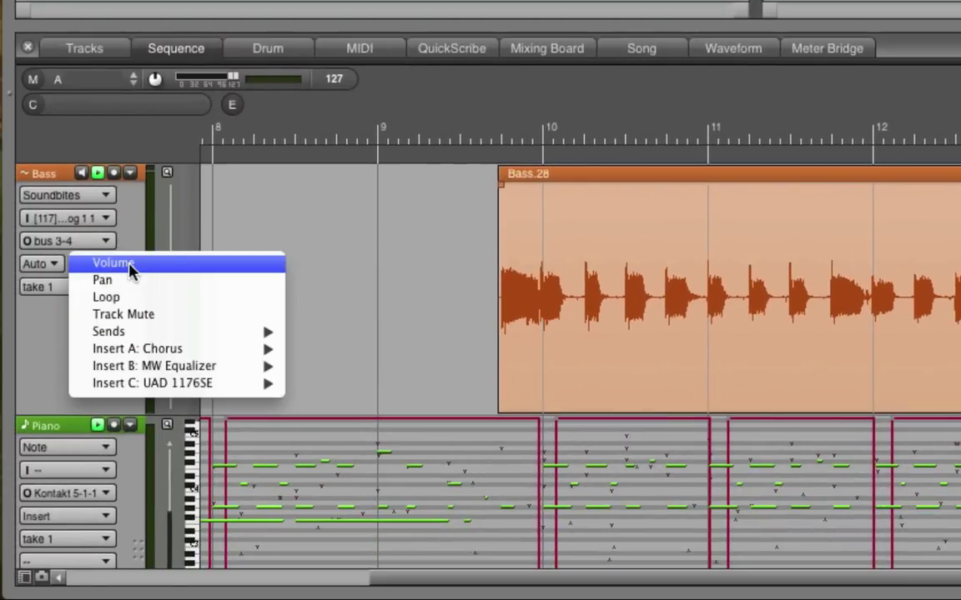
pyautogui.click(131, 266)
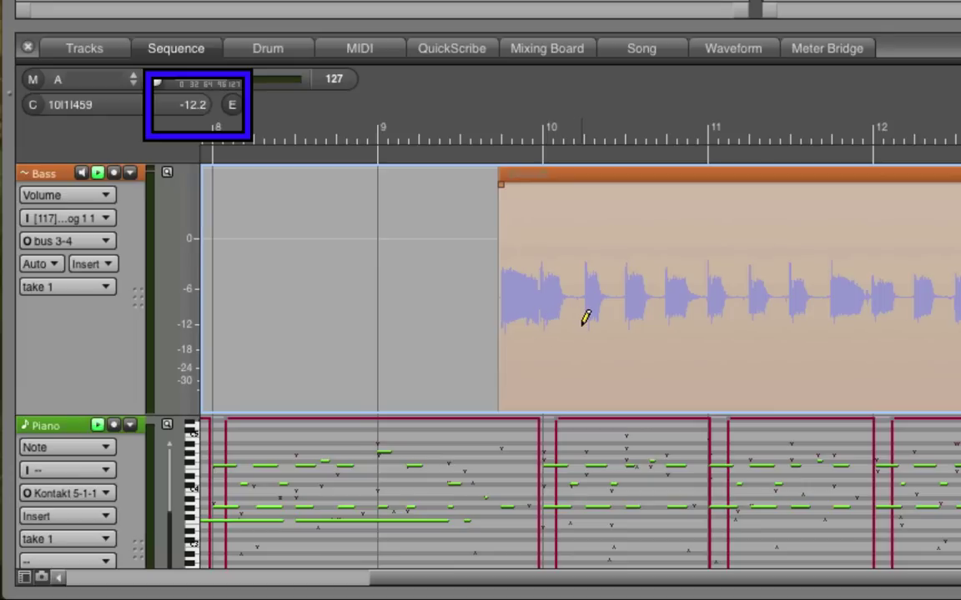
# Pencil a -12 dB Bass volume line and raise one point into a +1.3 dB peak at bar 10.
pyautogui.click(587, 318)
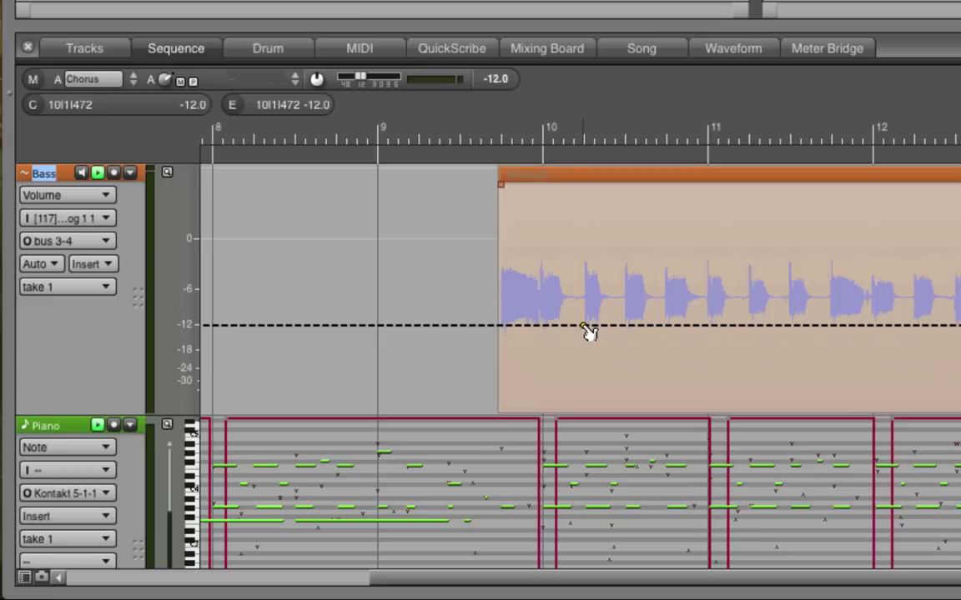
pyautogui.click(498, 326)
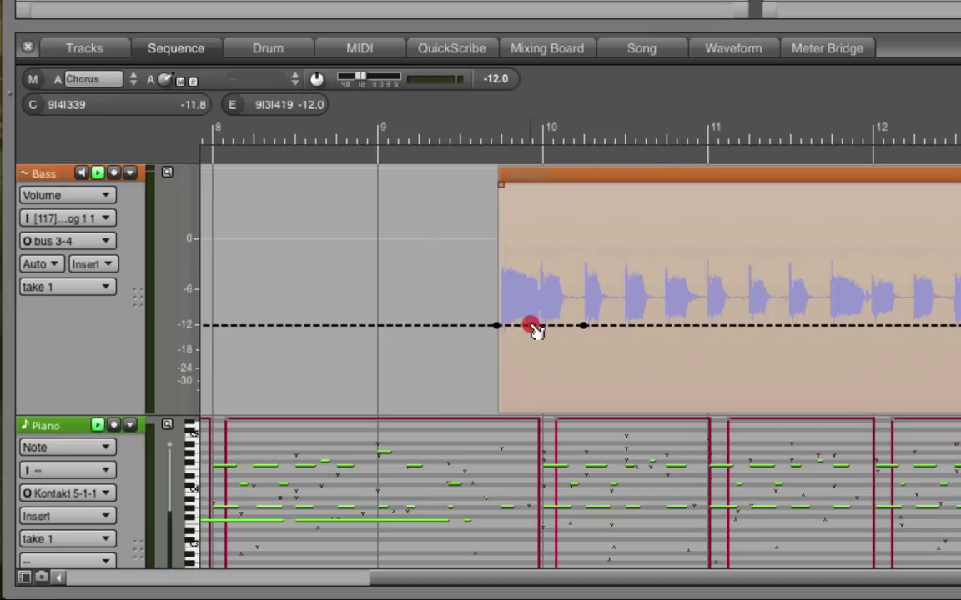
pyautogui.moveTo(535, 329); pyautogui.dragTo(543, 226)
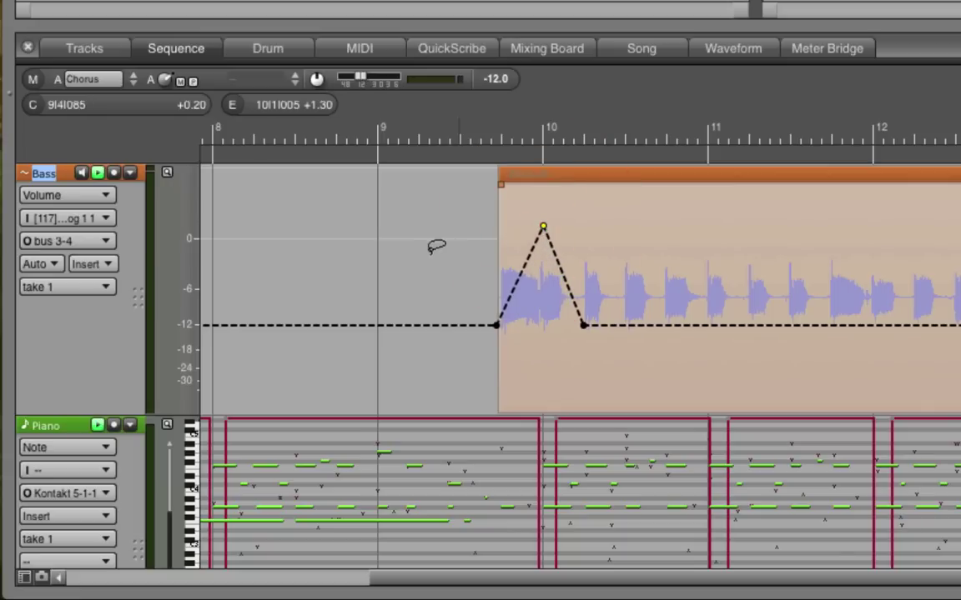
# Set the Bass track's automation mode to Play and audition the volume change.
pyautogui.click(49, 265)
pyautogui.click(58, 263)
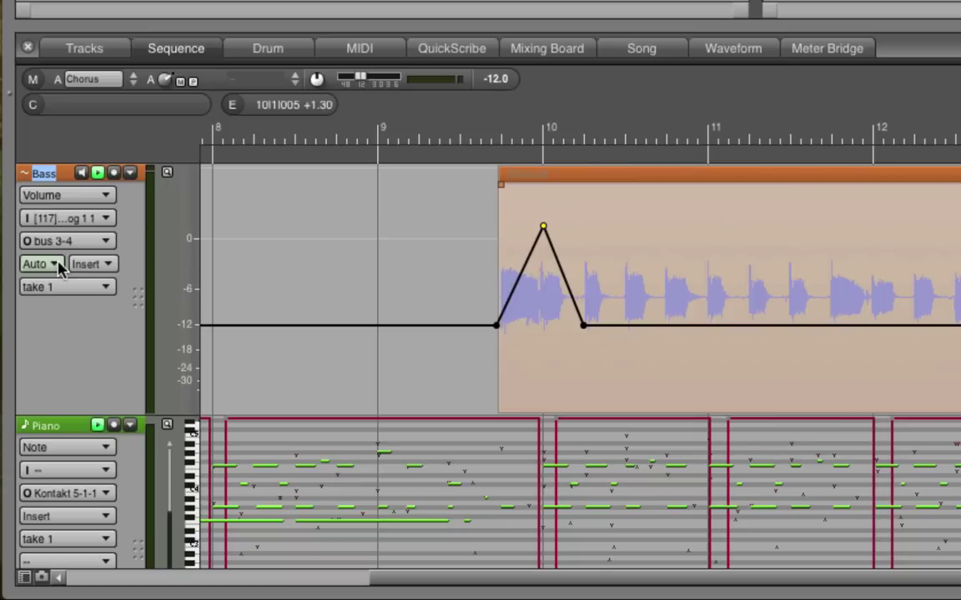
pyautogui.press('space')
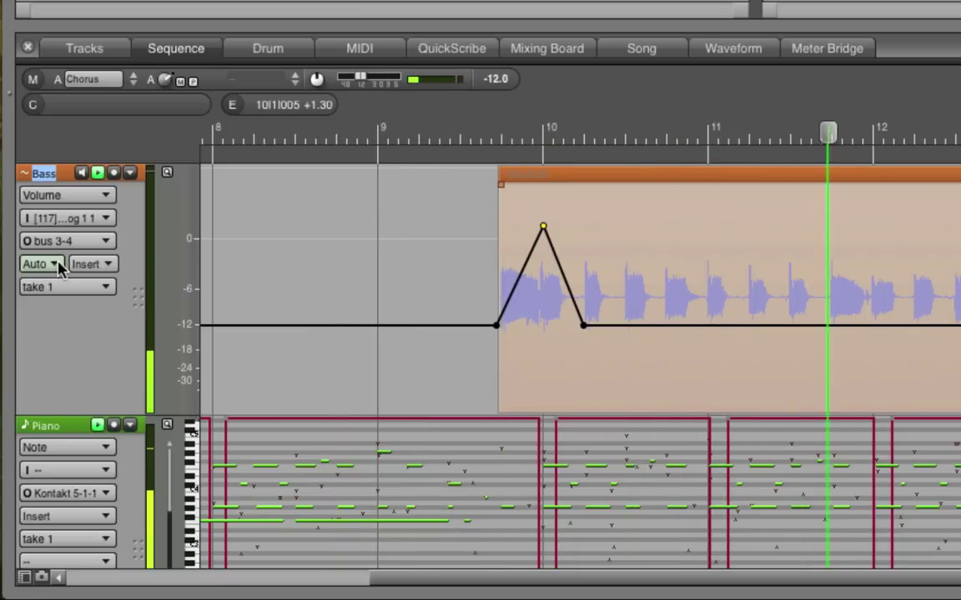
pyautogui.press('space')
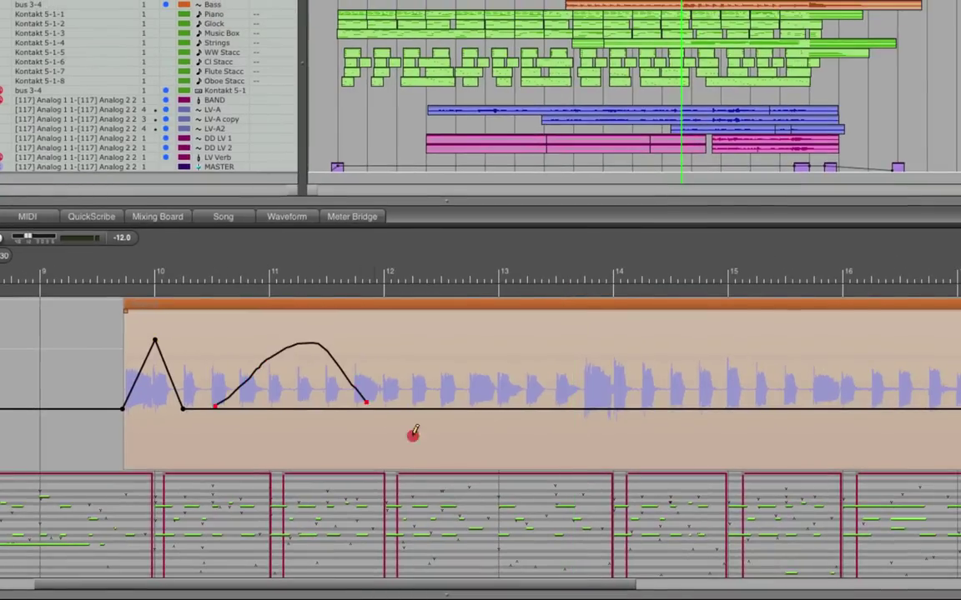
# Draw a rounded freehand volume swell in the Bass lane after the first peak, near bar 11.
pyautogui.moveTo(656, 366); pyautogui.dragTo(716, 388)
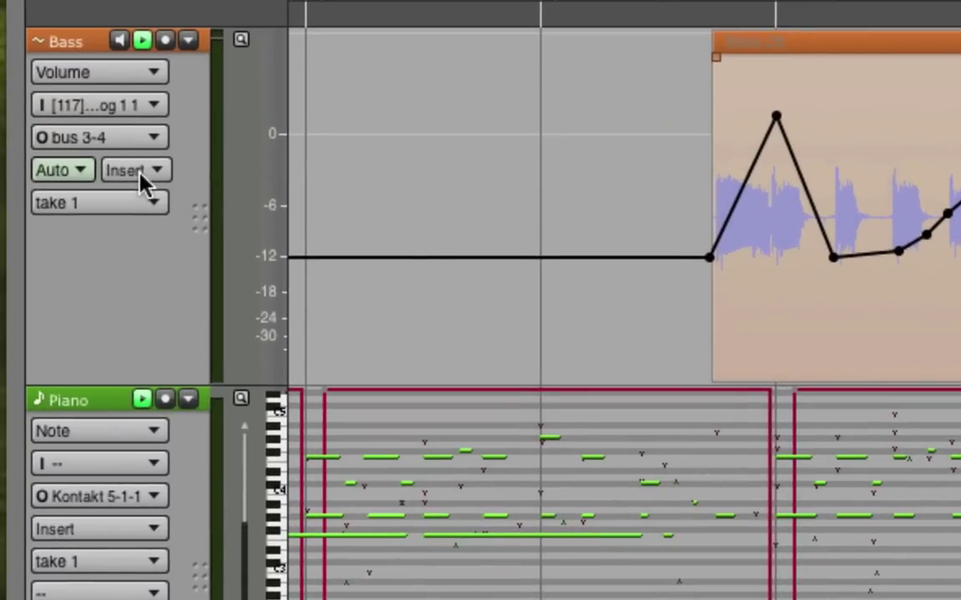
# Browse the Bass lane's automatable parameters, including the Sends and Insert submenus.
pyautogui.click(138, 173)
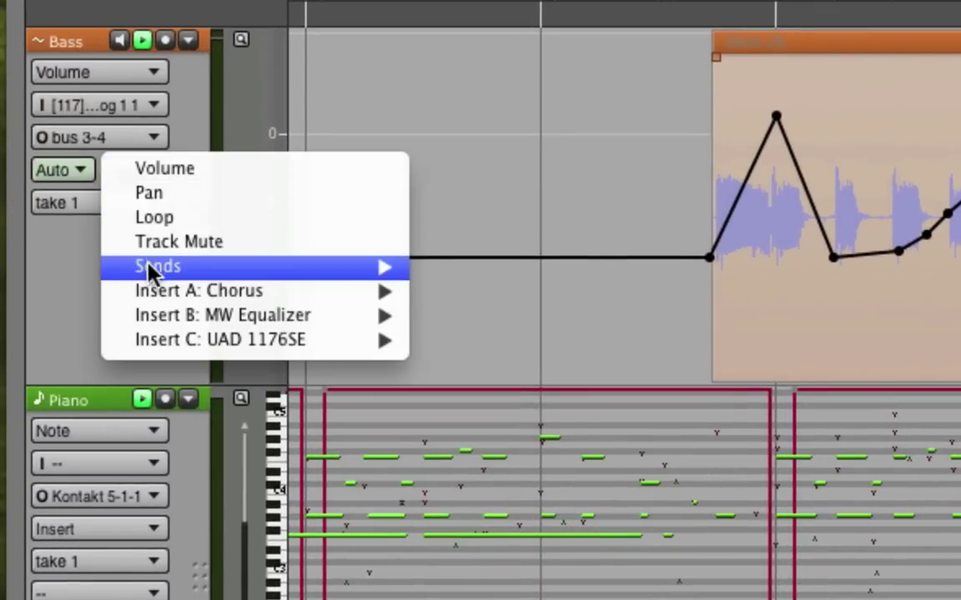
pyautogui.moveTo(150, 299)
pyautogui.moveTo(148, 342)
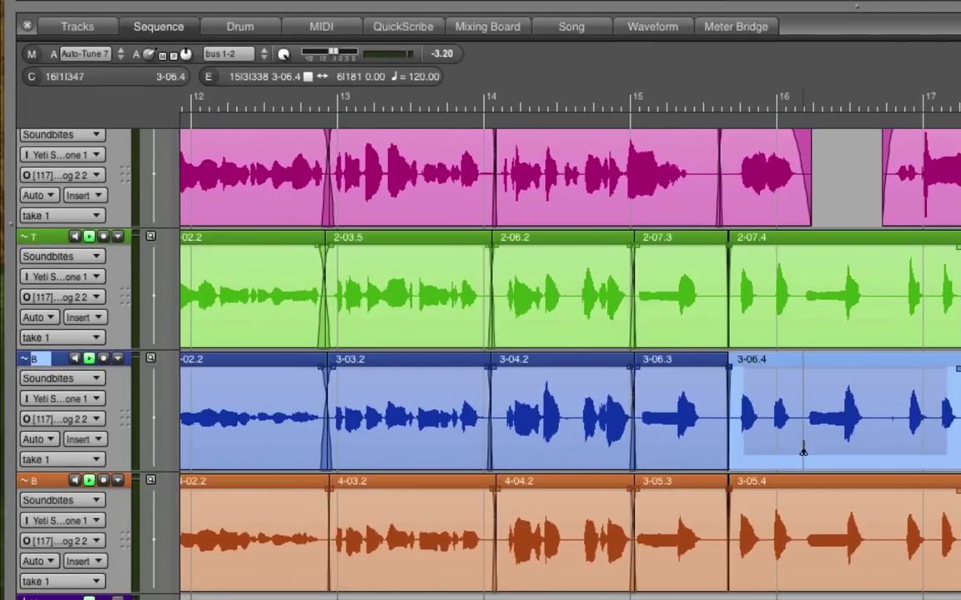
# Split 3-06.4 on both sides of the note and select the isolated soundbite 3-06.12.
pyautogui.click(802, 450)
pyautogui.click(875, 448)
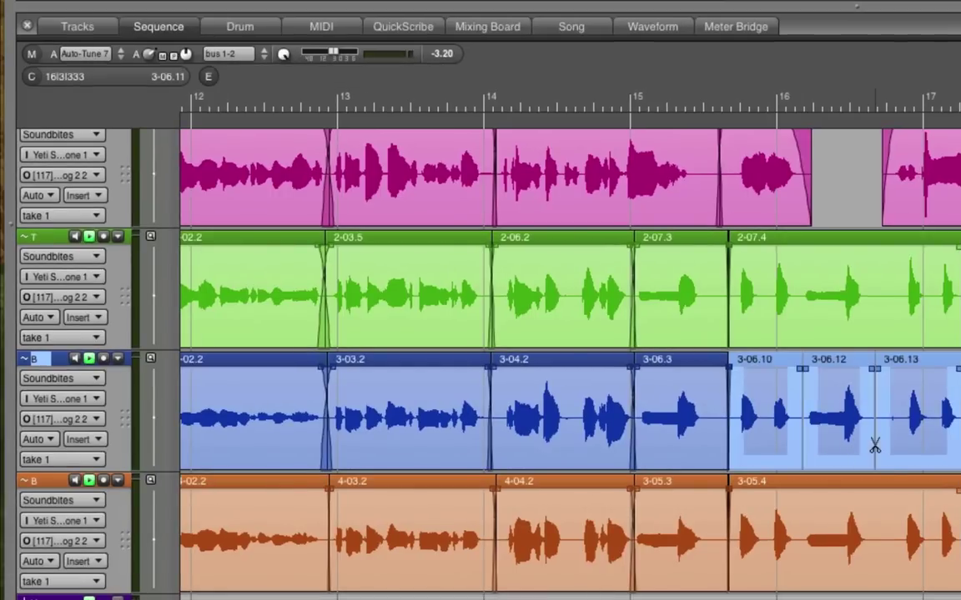
pyautogui.click(848, 446)
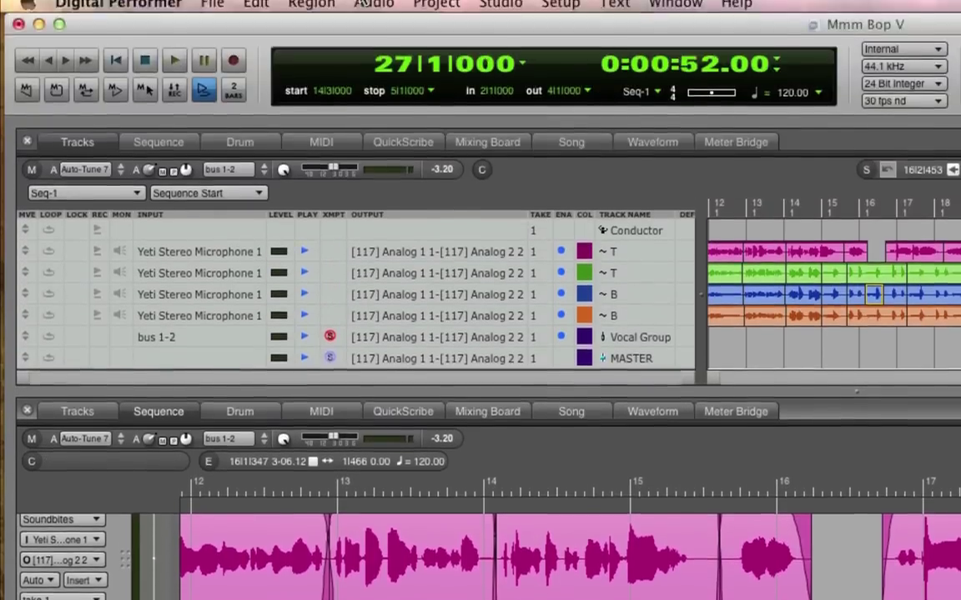
# Set soundbite 3-06.12's bite gain to -5 dB through Audio > Bite Volume and Gain.
pyautogui.click(363, 2)
pyautogui.moveTo(406, 218)
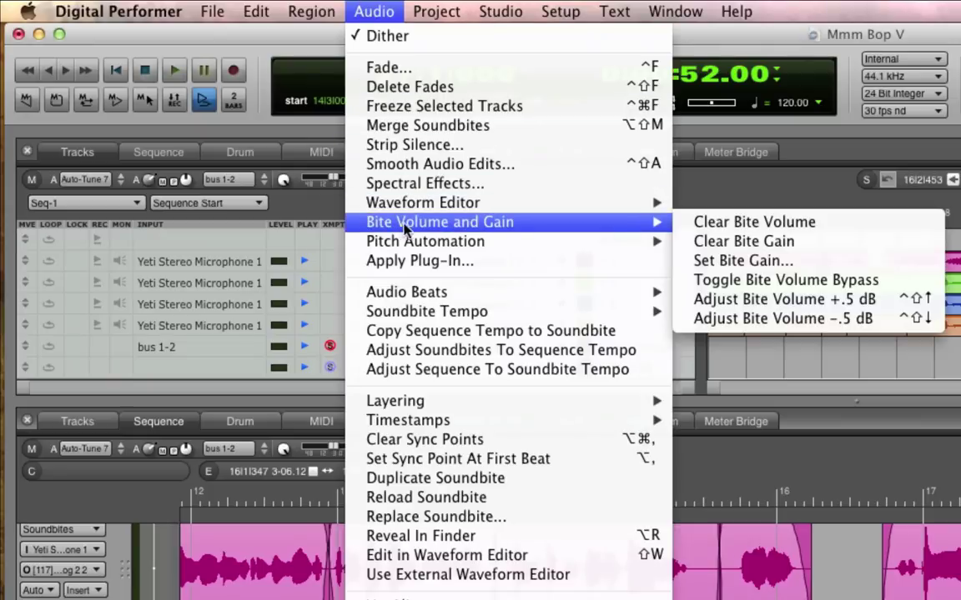
pyautogui.click(759, 262)
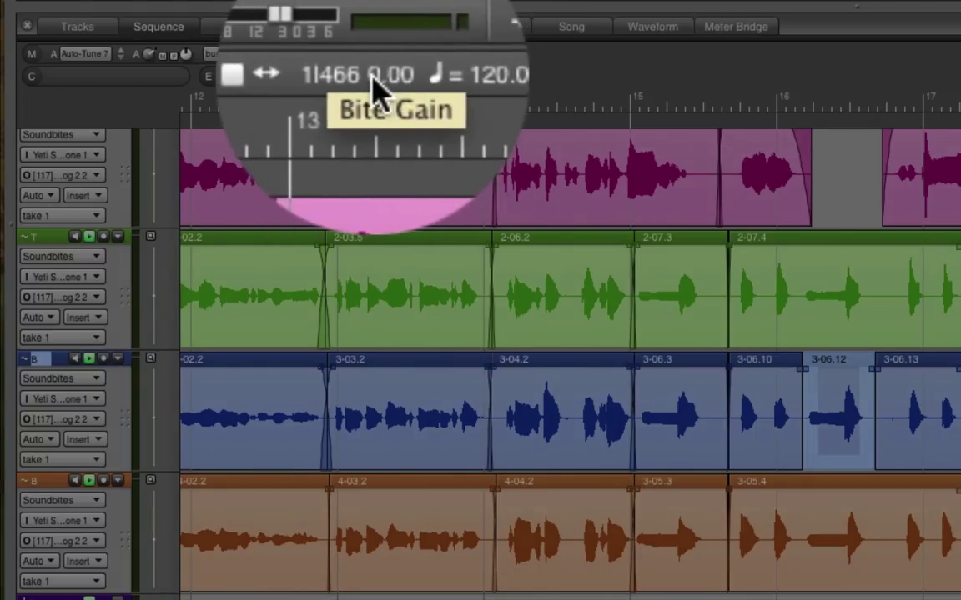
pyautogui.click(374, 83)
pyautogui.write('-1.00')
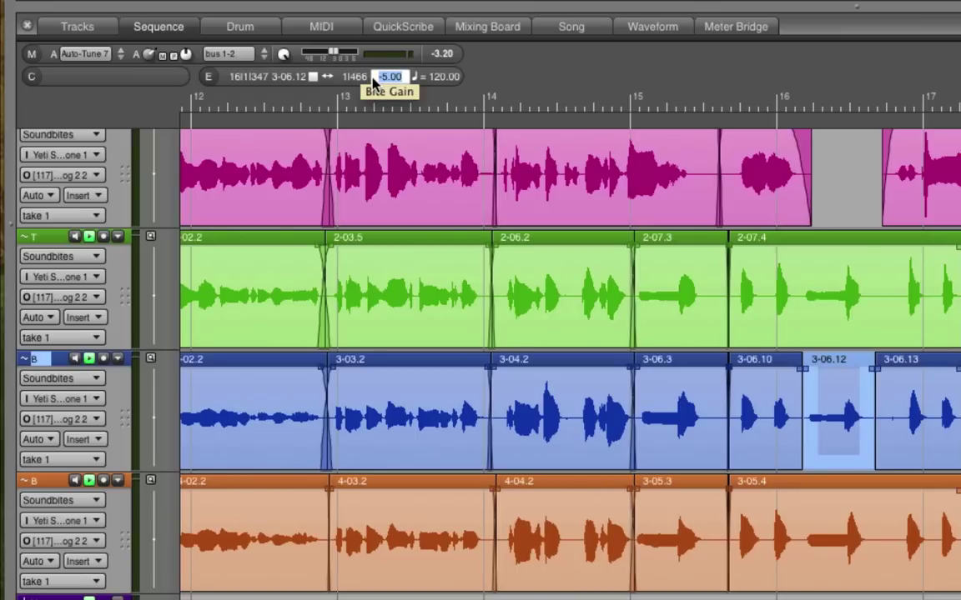
pyautogui.press('Return')
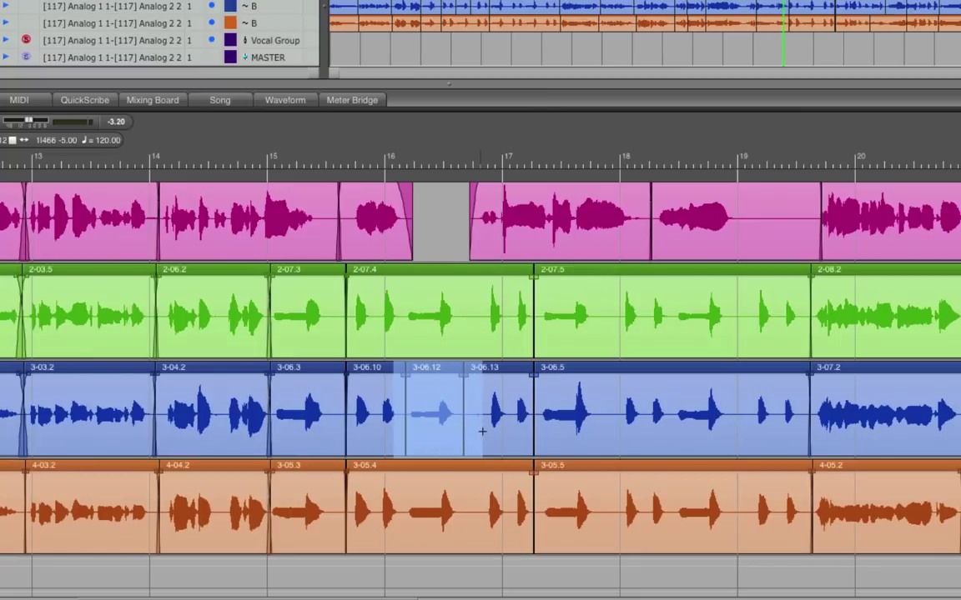
# Apply 10 msec crossfades at both edges of soundbite 3-06.12.
pyautogui.press('super+f')
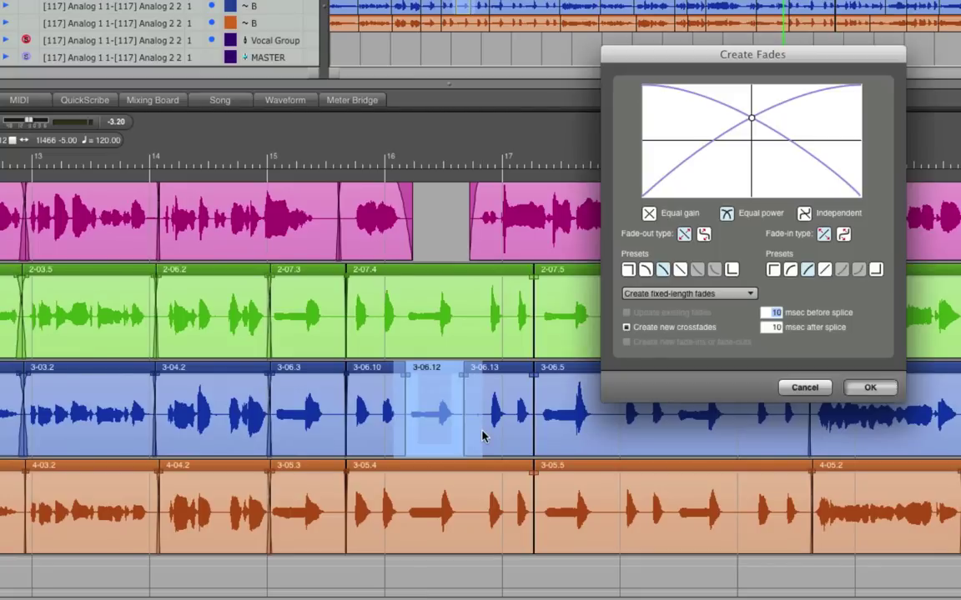
pyautogui.press('Return')
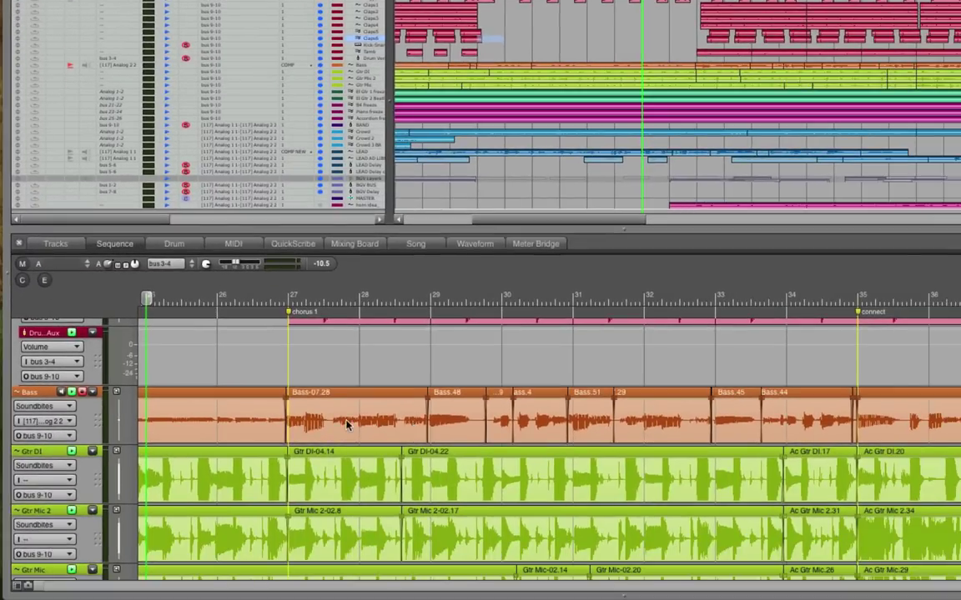
# Overdub a new Bass take and trim it so it spans bar 27 to bar 39.
pyautogui.press('KP_3')
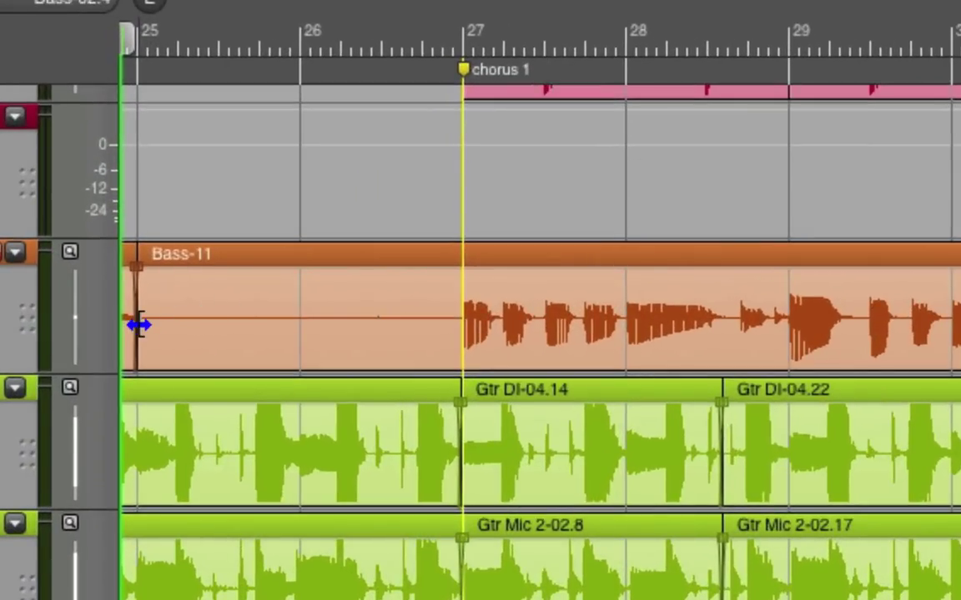
pyautogui.moveTo(138, 325); pyautogui.dragTo(452, 328)
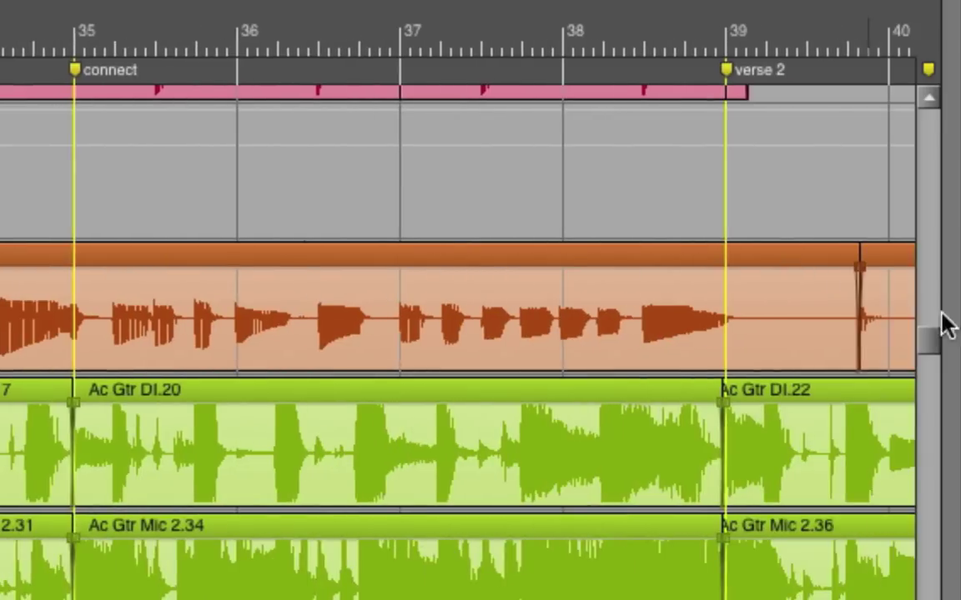
pyautogui.moveTo(858, 326); pyautogui.dragTo(721, 337)
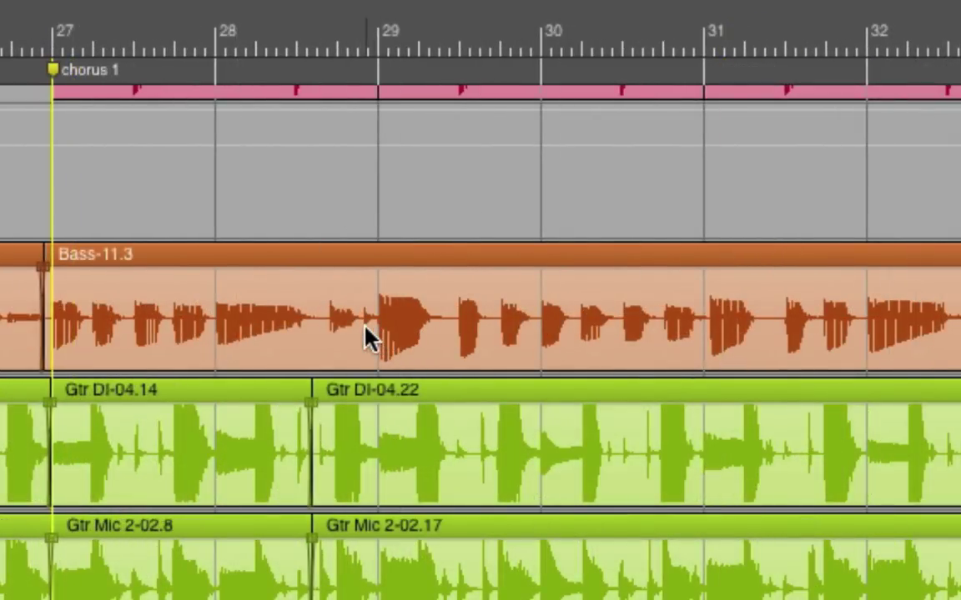
# Separate the bass note just after bar 29 into its own clip, Bass.48.
pyautogui.click(375, 334)
pyautogui.moveTo(376, 331); pyautogui.dragTo(457, 328)
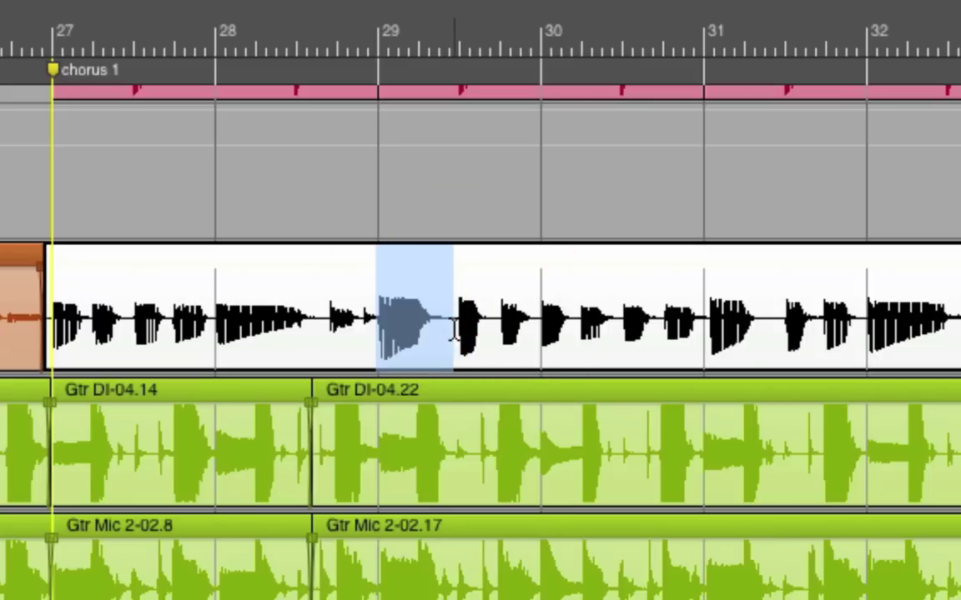
pyautogui.press('super+e')
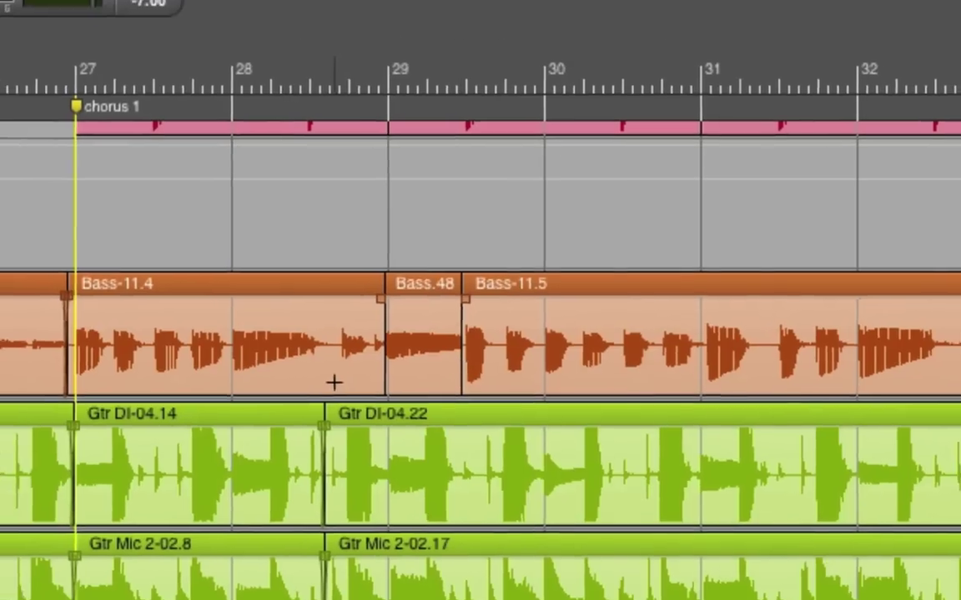
# Add crossfades at both edges of Bass.48 with Create Fades.
pyautogui.moveTo(316, 354); pyautogui.dragTo(545, 352)
pyautogui.press('super+f')
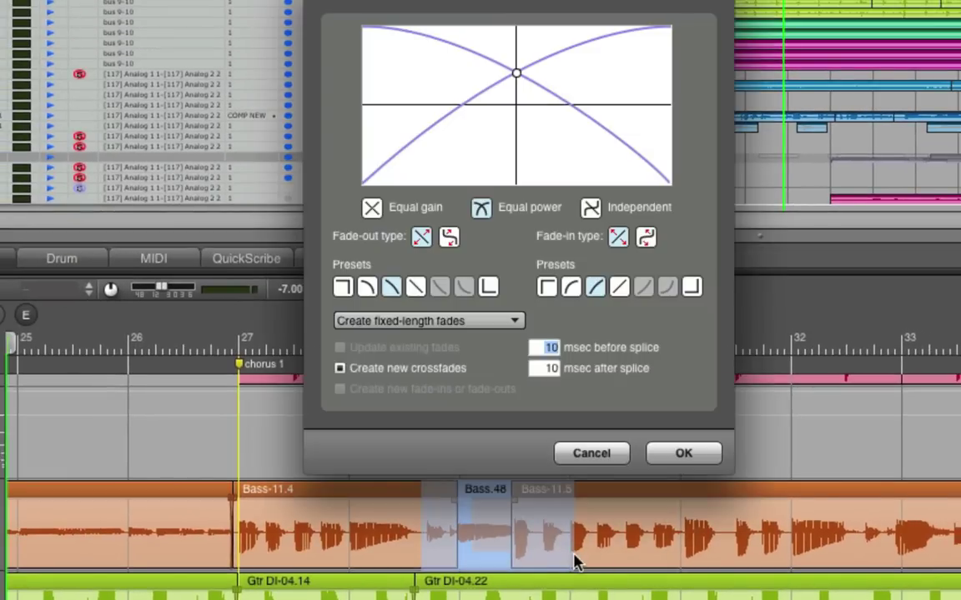
pyautogui.press('Return')
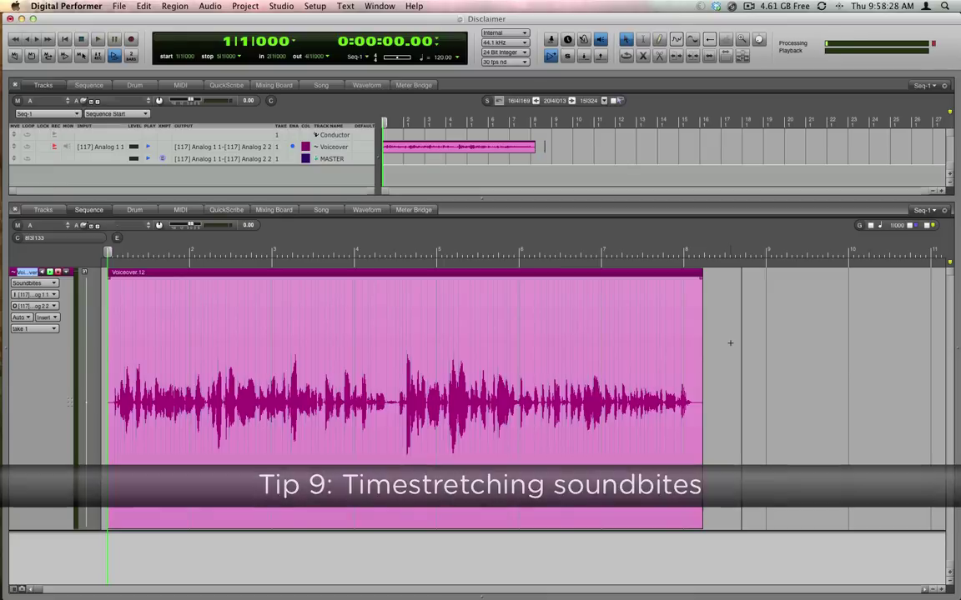
pyautogui.press('space')
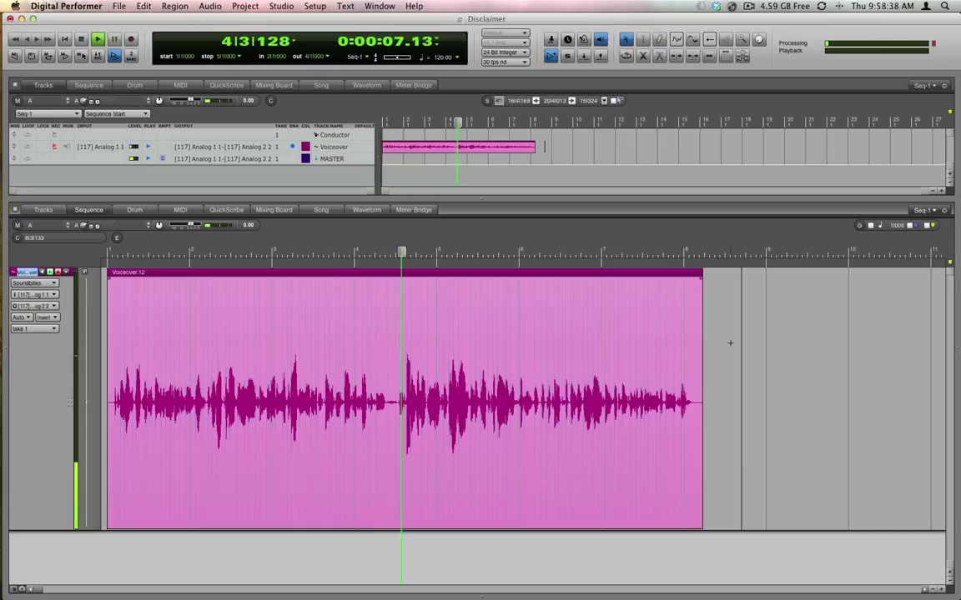
pyautogui.press('space')
pyautogui.press('Return')
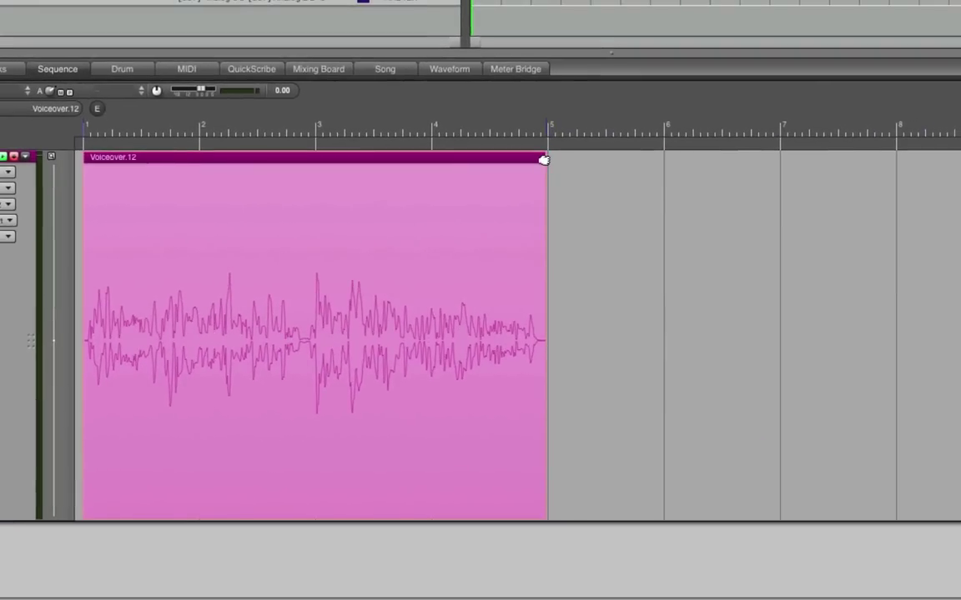
# Audition the Voiceover soundbite and time-stretch it to end around bar 6½.
pyautogui.click(550, 164)
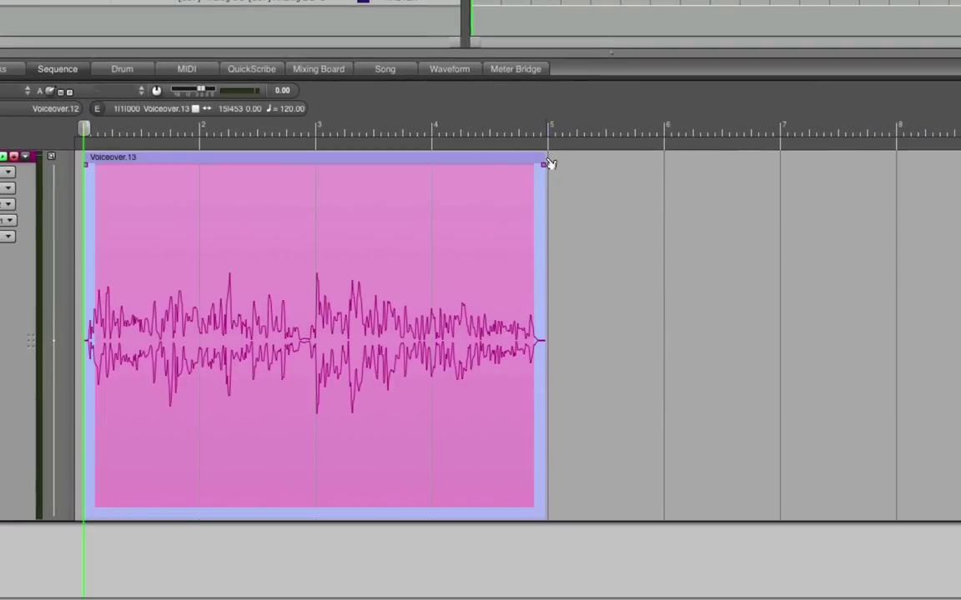
pyautogui.press('space')
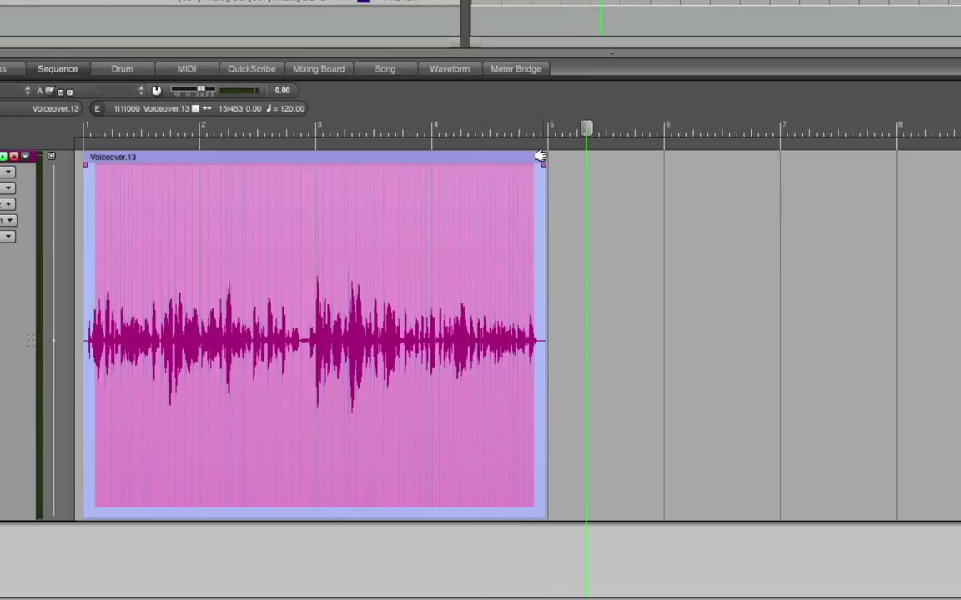
pyautogui.moveTo(540, 156); pyautogui.dragTo(593, 155)
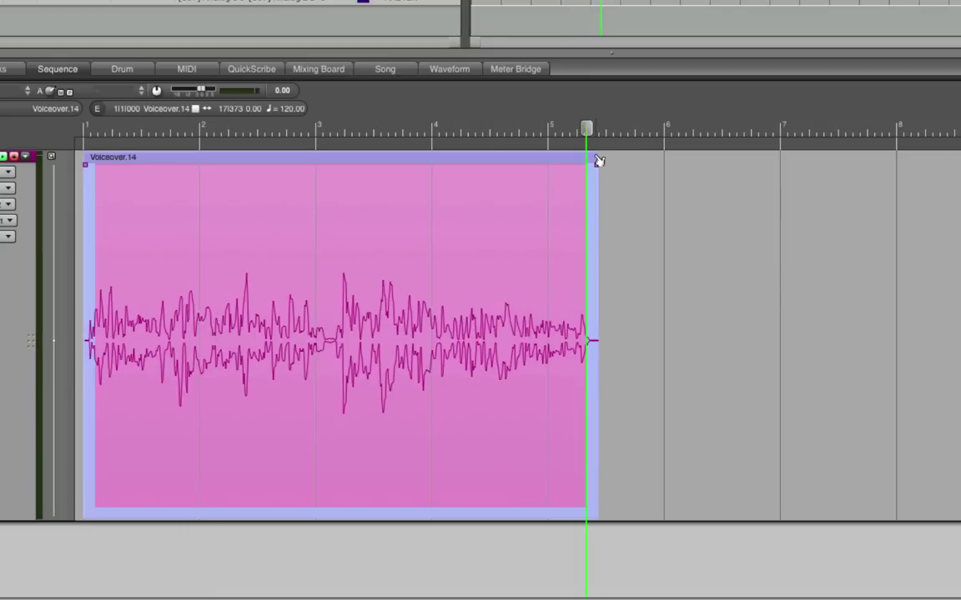
pyautogui.moveTo(593, 155); pyautogui.dragTo(727, 159)
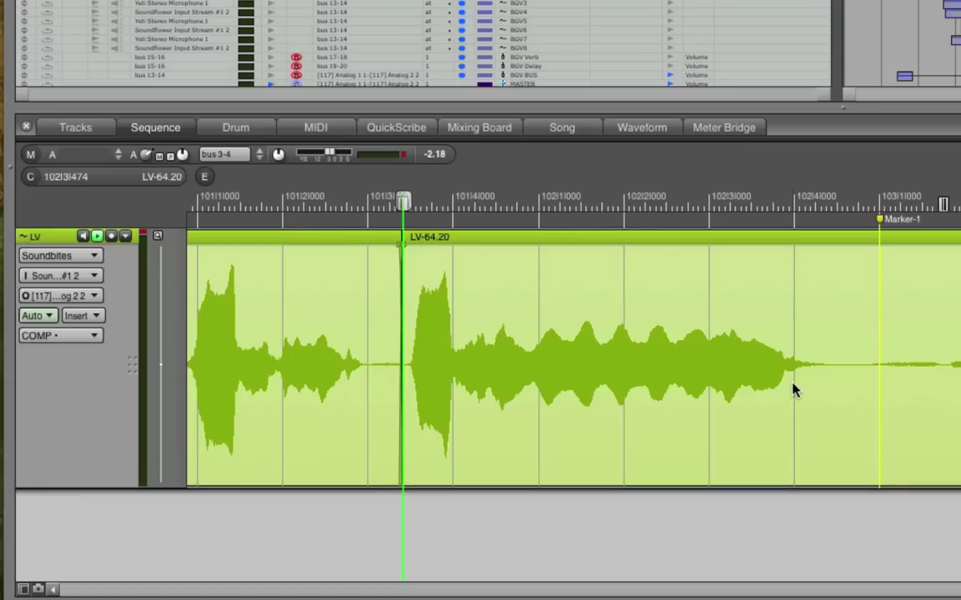
# Move Marker-1 to 103|1|000 and audition the LV track's sustained note.
pyautogui.click(880, 391)
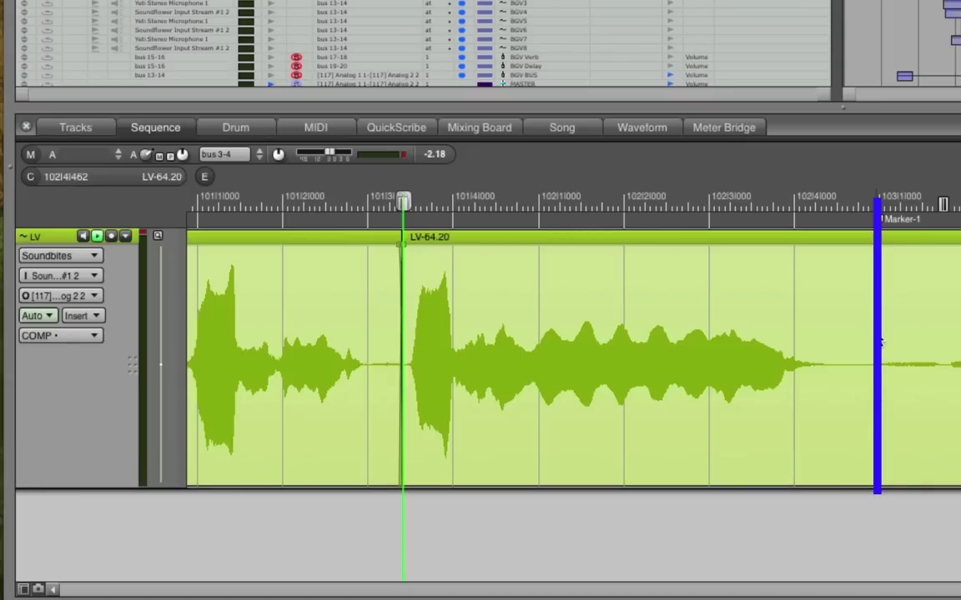
pyautogui.moveTo(880, 375); pyautogui.dragTo(877, 372)
pyautogui.press('space')
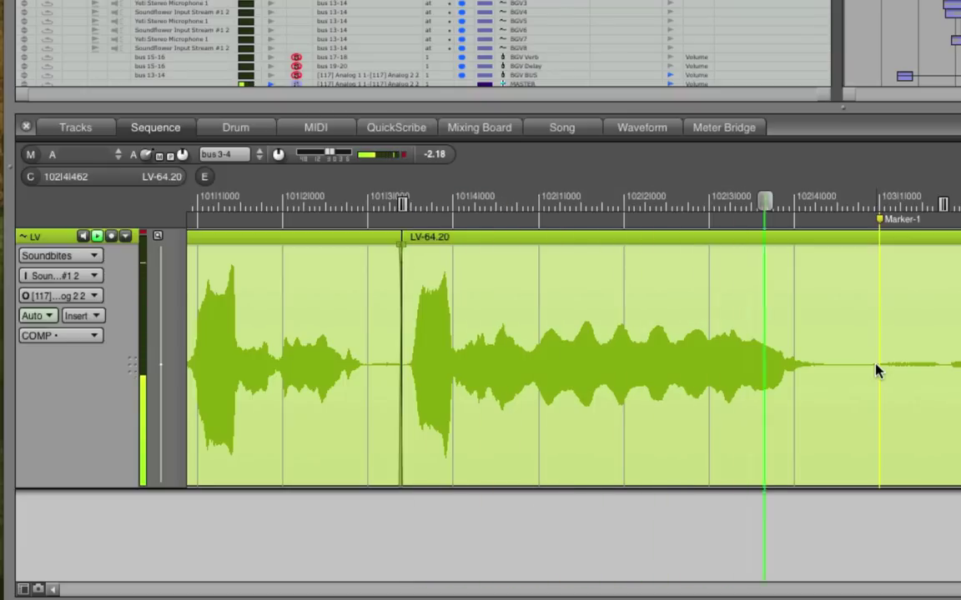
pyautogui.press('space')
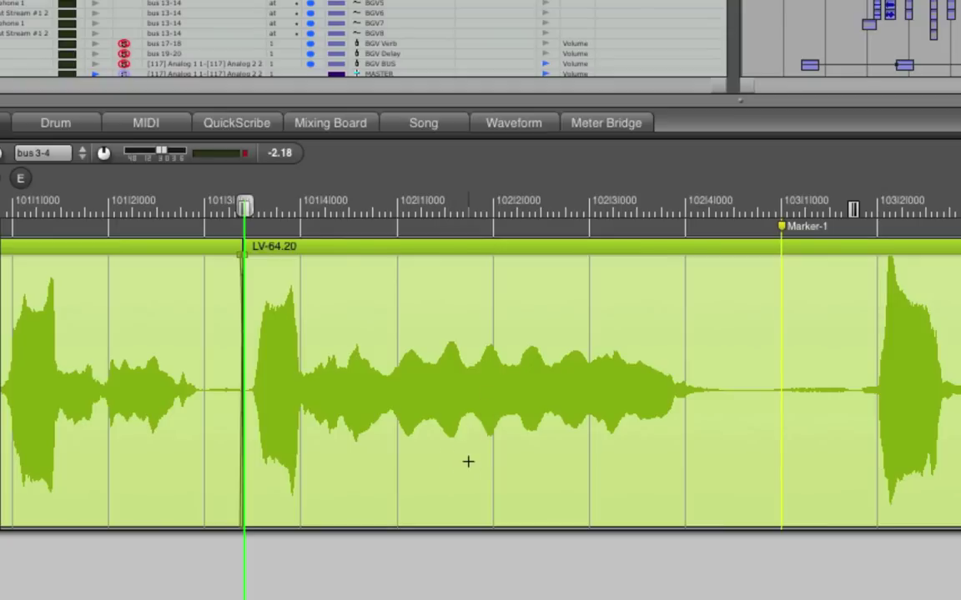
# Split the held tail of the LV sustained note into its own clip, LV-64.22.
pyautogui.moveTo(468, 461); pyautogui.dragTo(748, 442)
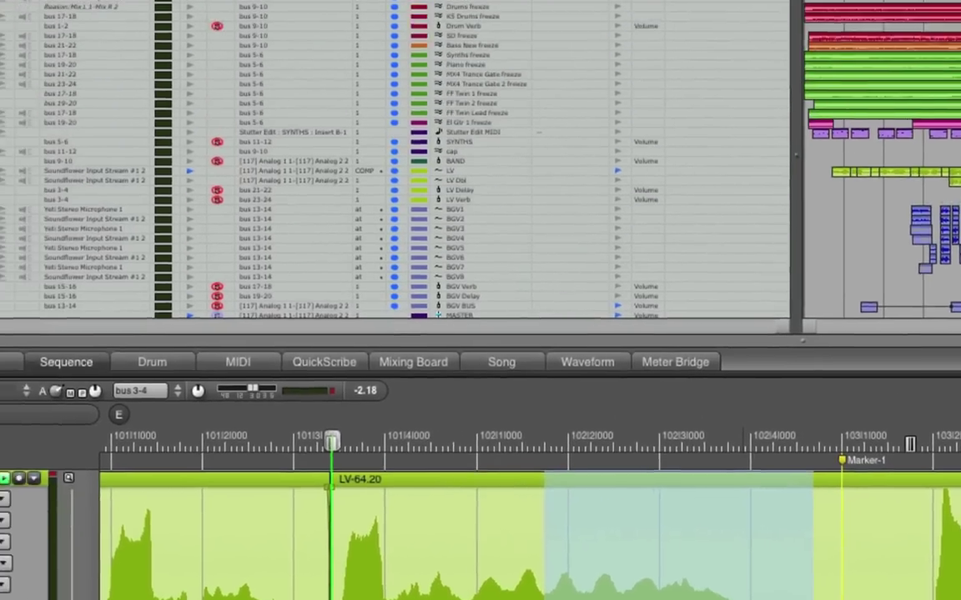
pyautogui.click(256, 10)
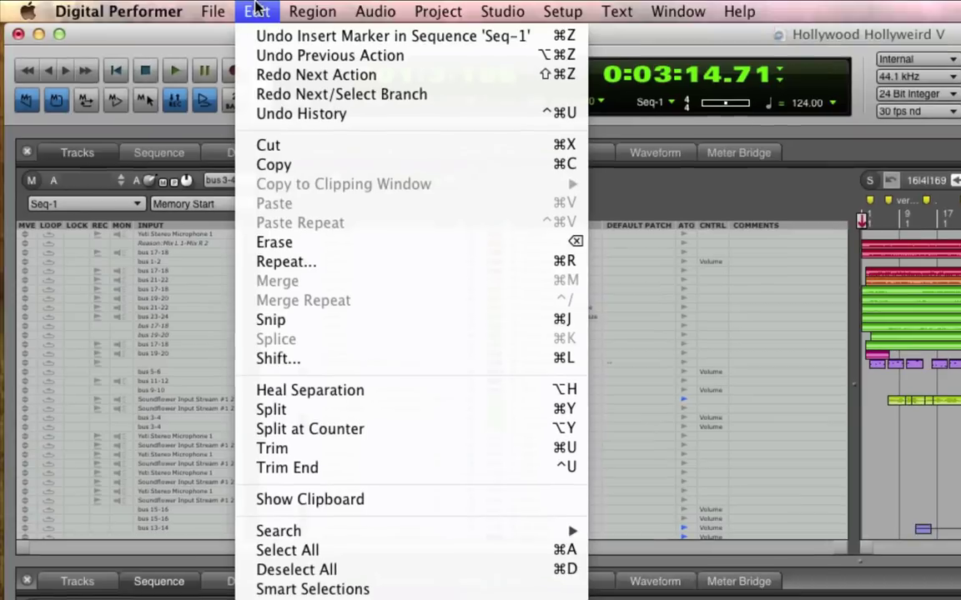
pyautogui.click(273, 410)
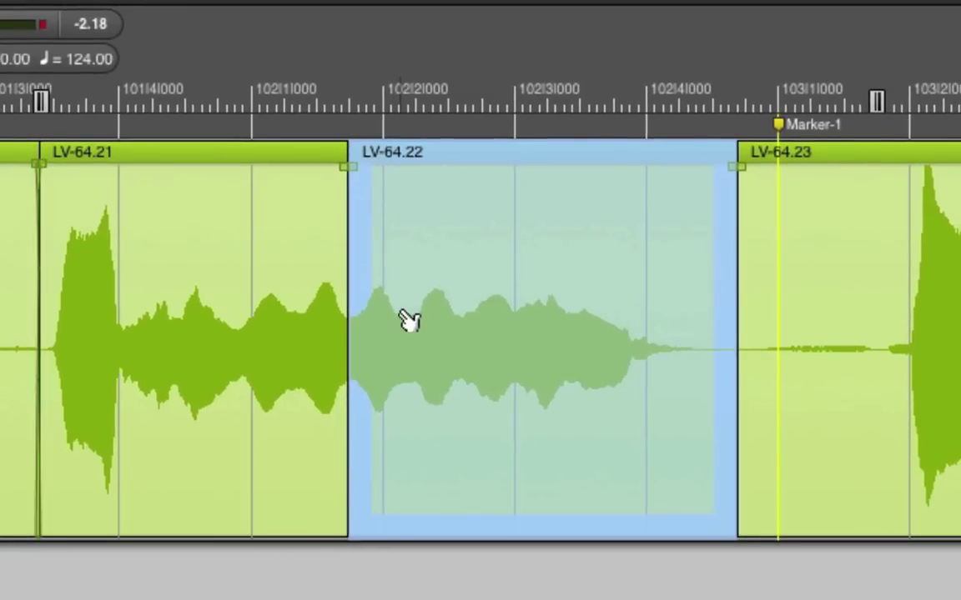
# Move the tail clip toward Marker-1, trim it to close the gap, and crossfade the seam.
pyautogui.moveTo(409, 321); pyautogui.dragTo(515, 321)
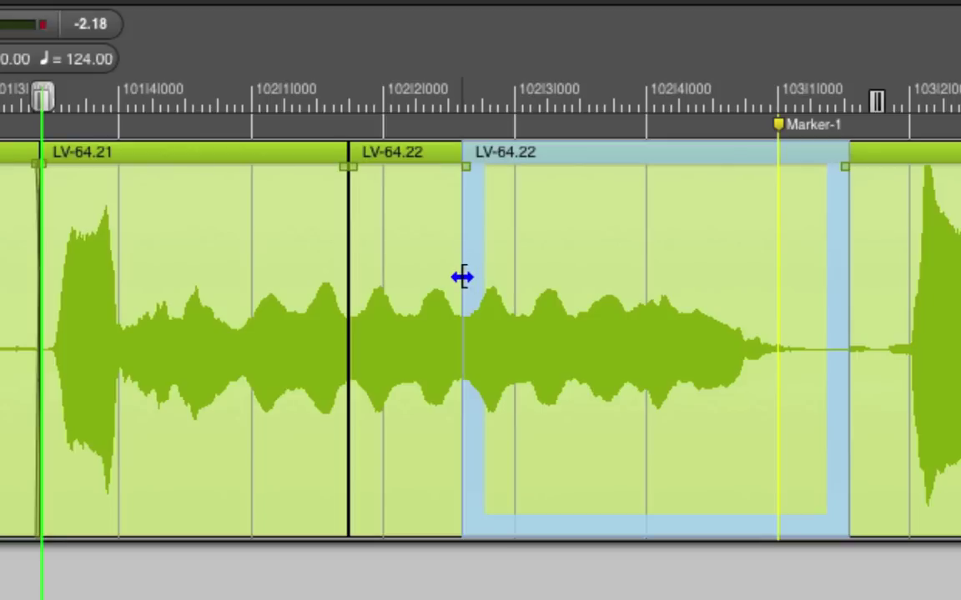
pyautogui.moveTo(463, 277)
pyautogui.mouseDown()
pyautogui.moveTo(475, 277)
pyautogui.moveTo(451, 277)
pyautogui.moveTo(461, 278)
pyautogui.mouseUp()
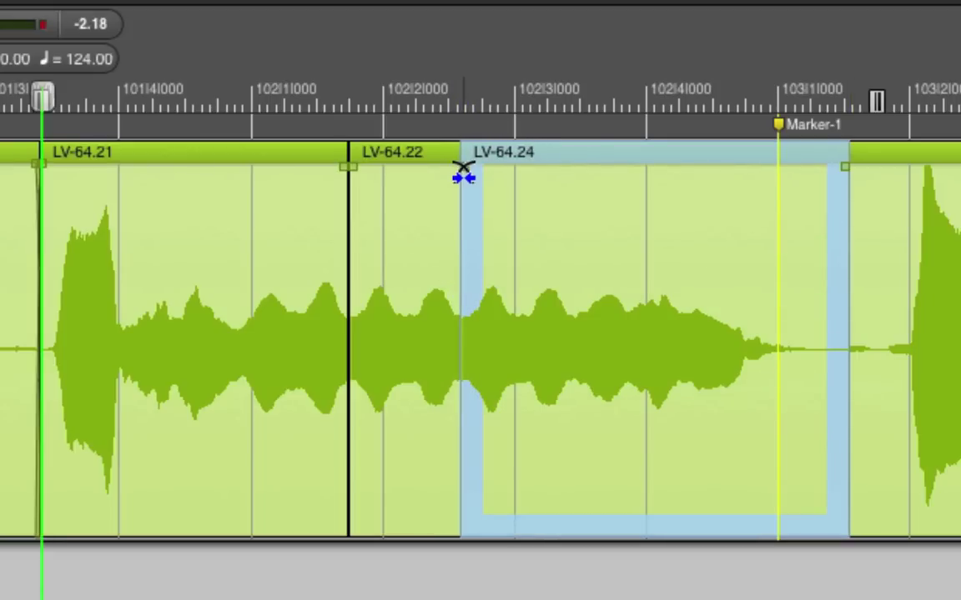
pyautogui.moveTo(463, 167); pyautogui.dragTo(467, 173)
pyautogui.press('space')
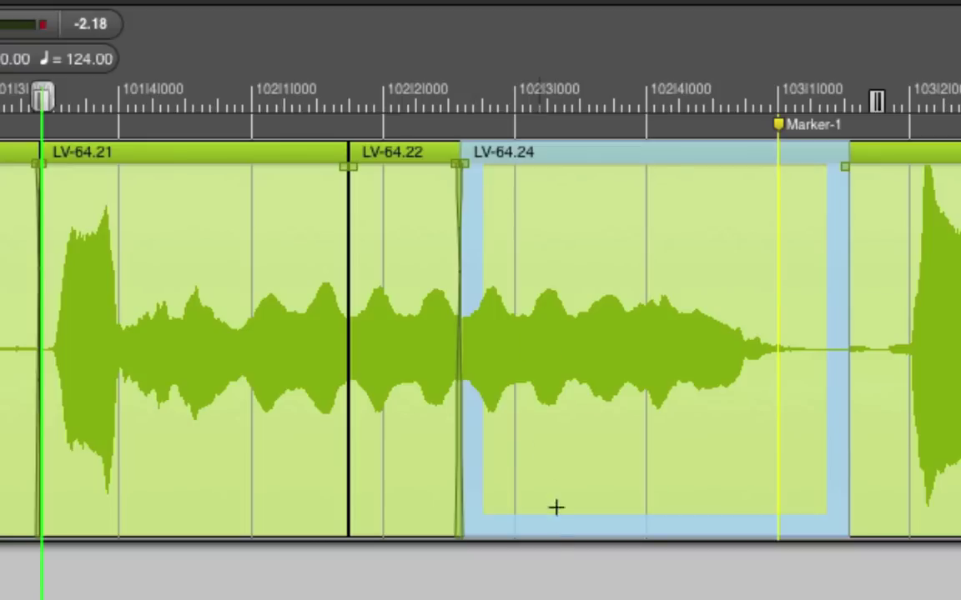
pyautogui.click(546, 552)
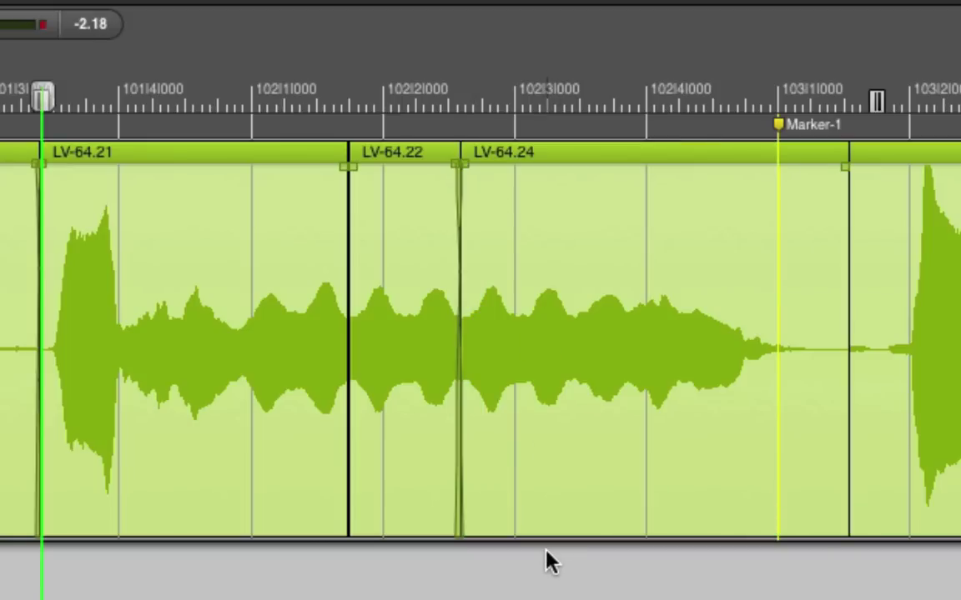